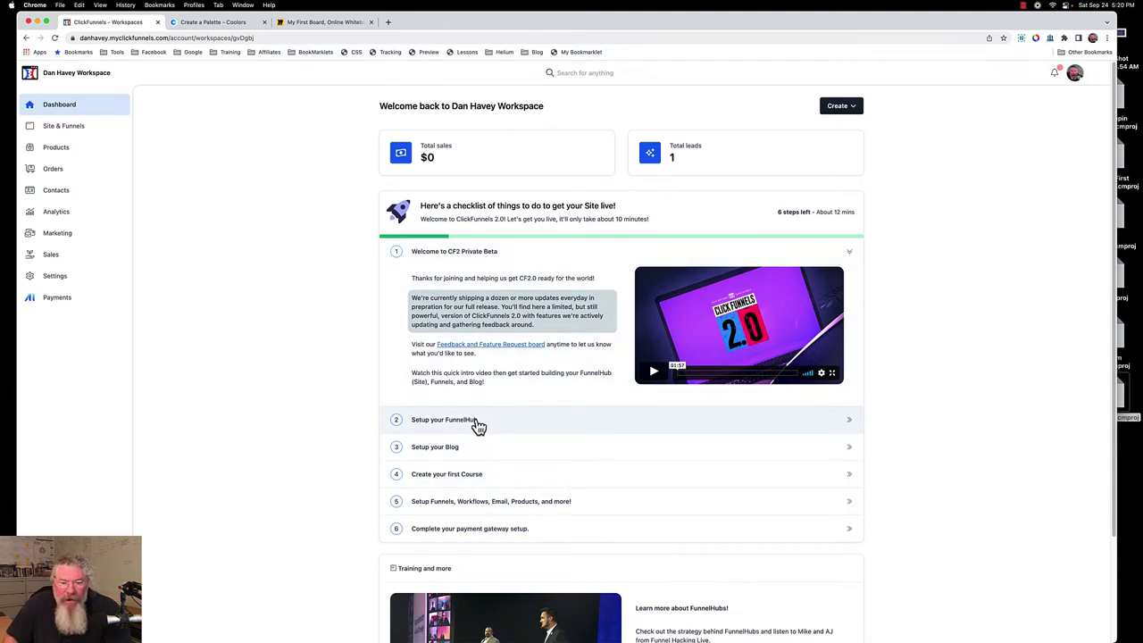
Look over the workspace dashboard's setup checklist and open the overview for Site & Funnels
scroll(474, 438, "down", 3)
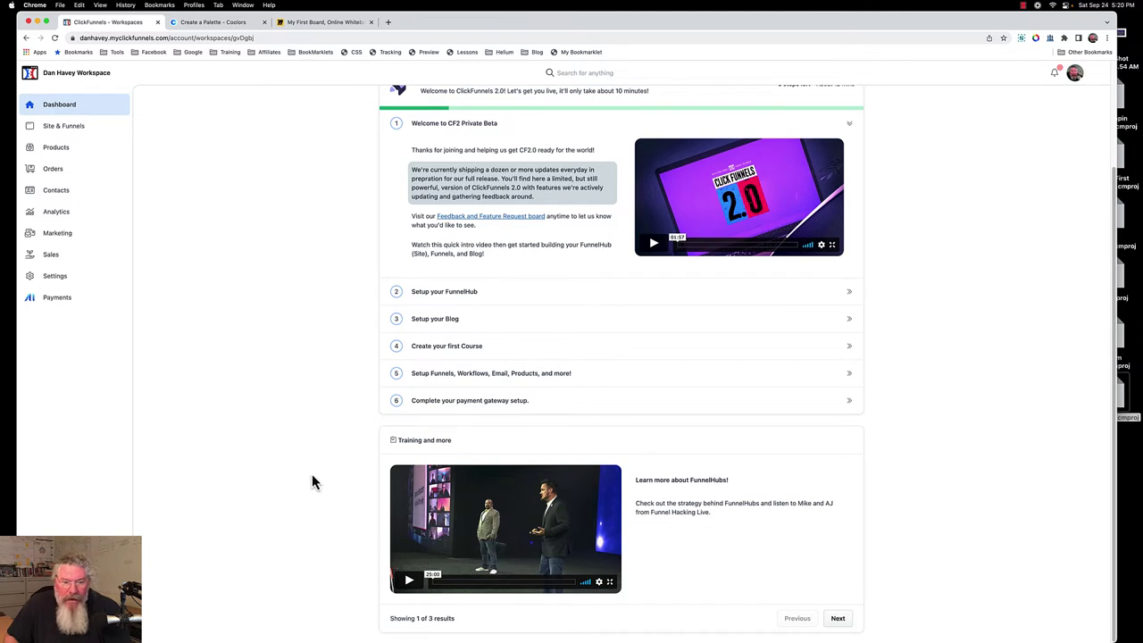
scroll(311, 482, "up", 3)
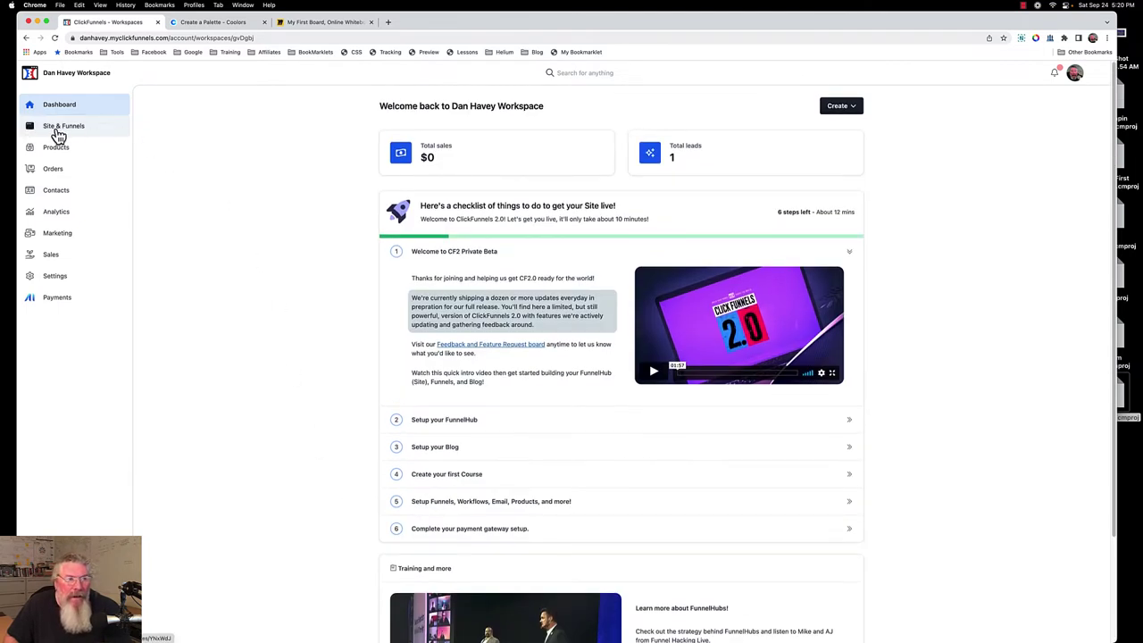
left_click(33, 132)
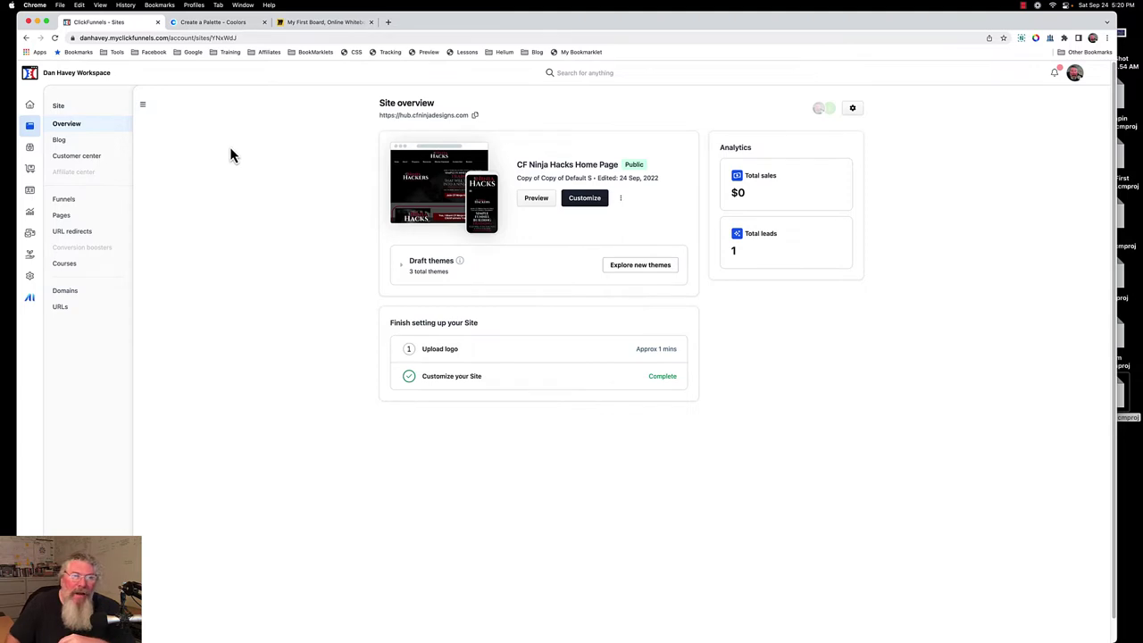
Switch to the Miro board to view the site structure diagram, clear its frame selection, and return to the ClickFunnels site overview
left_click(342, 28)
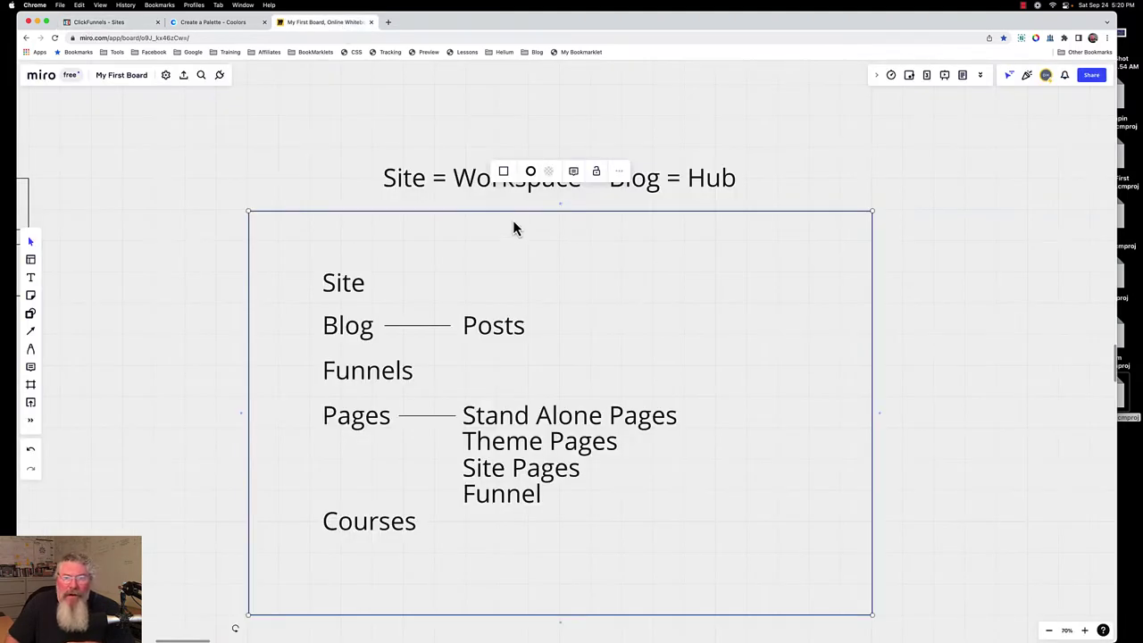
left_click(565, 206)
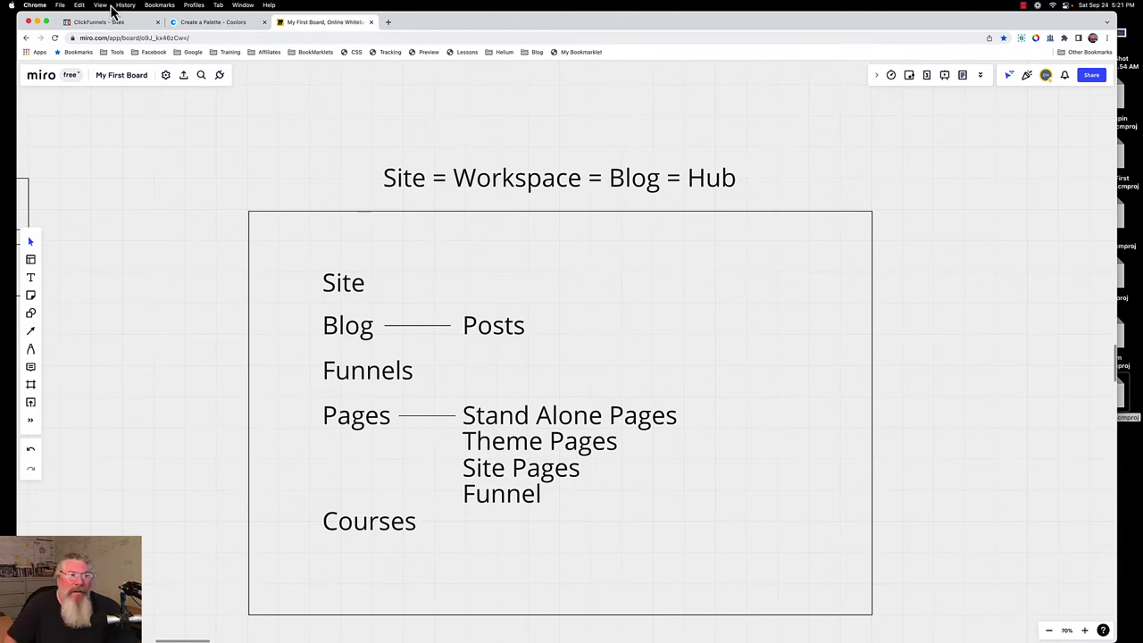
left_click(100, 22)
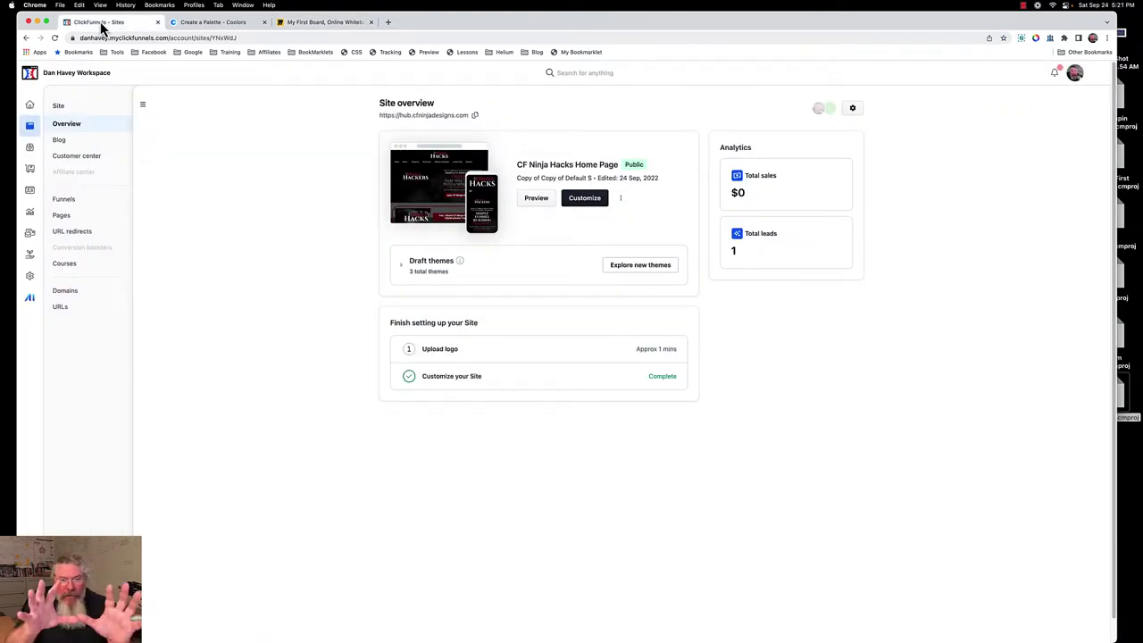
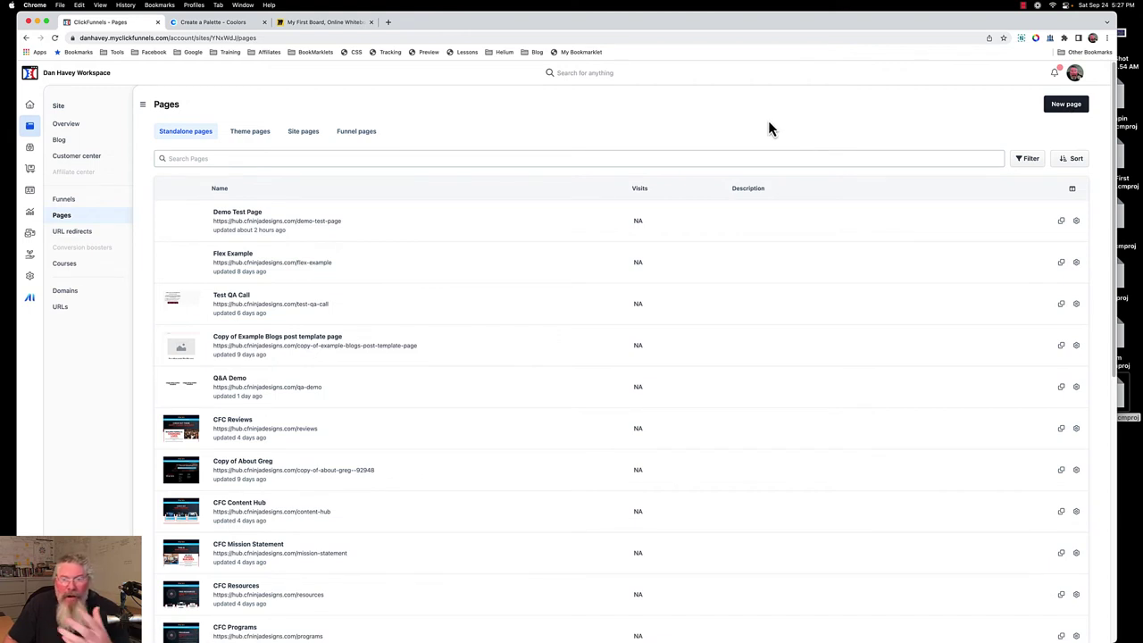
Examine the list of theme pages from start to end, and return to the standalone pages list
left_click(246, 141)
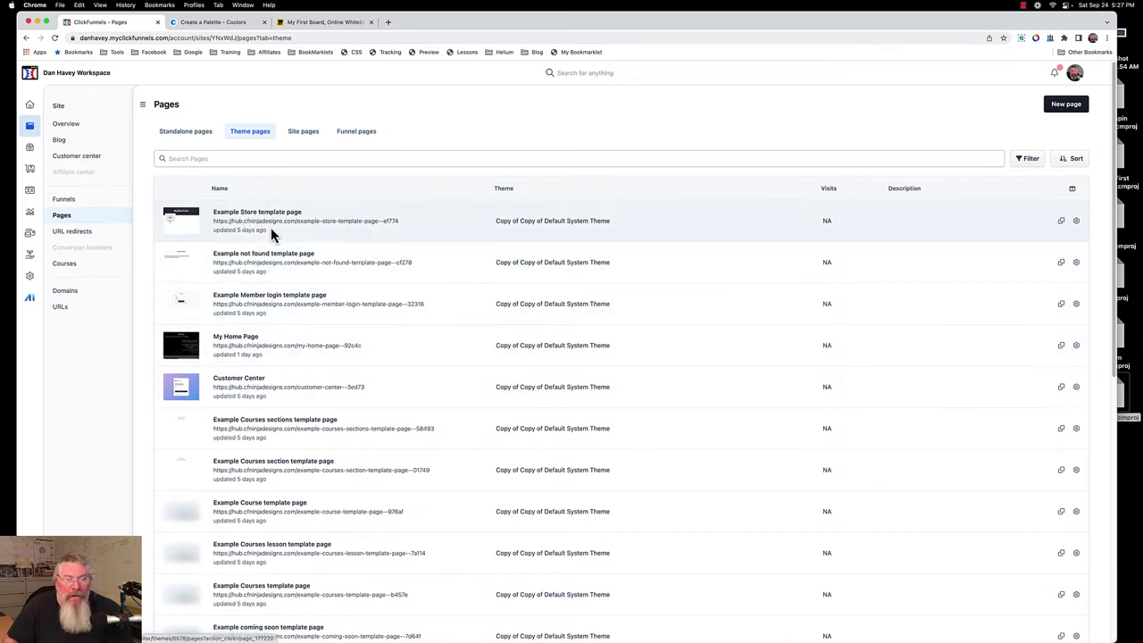
scroll(271, 227, "down", 3)
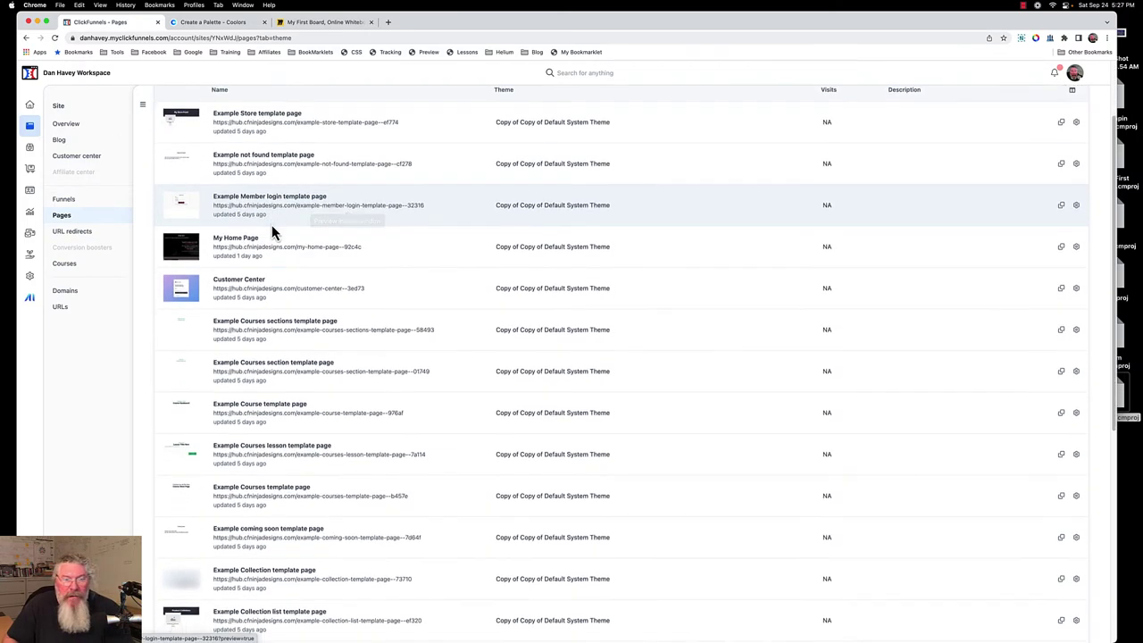
scroll(272, 224, "down", 1)
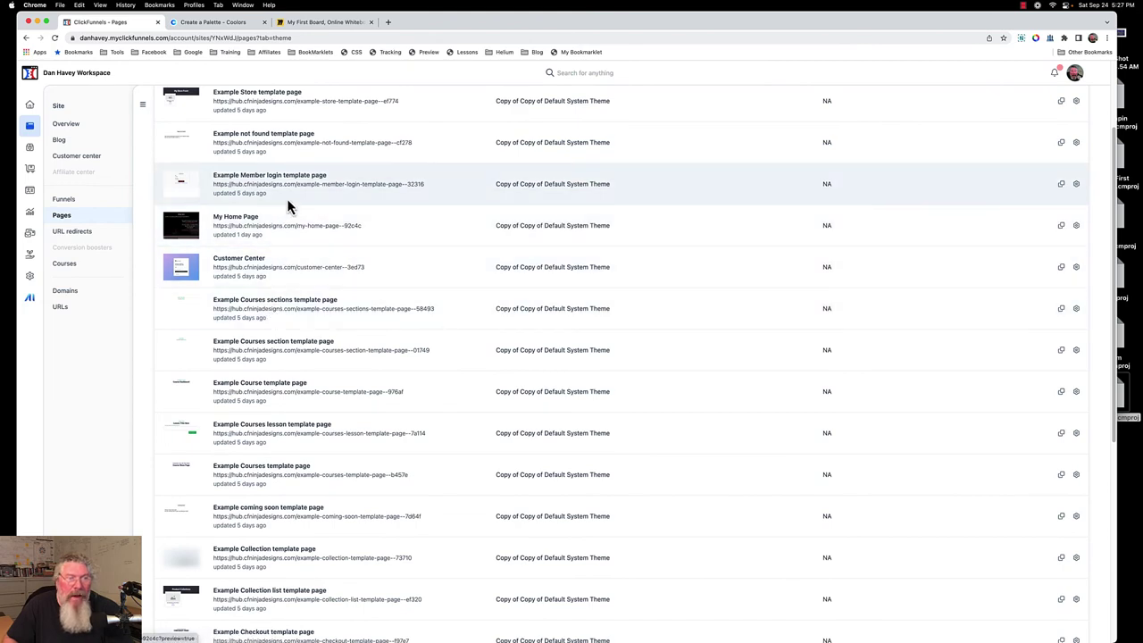
scroll(294, 191, "up", 5)
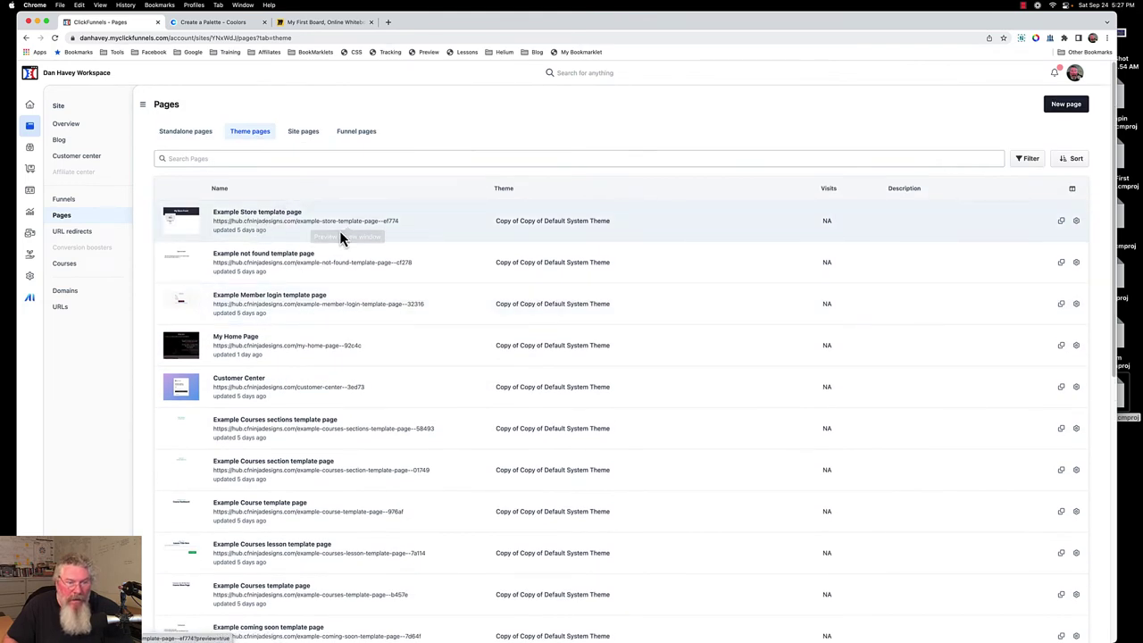
scroll(340, 236, "down", 8)
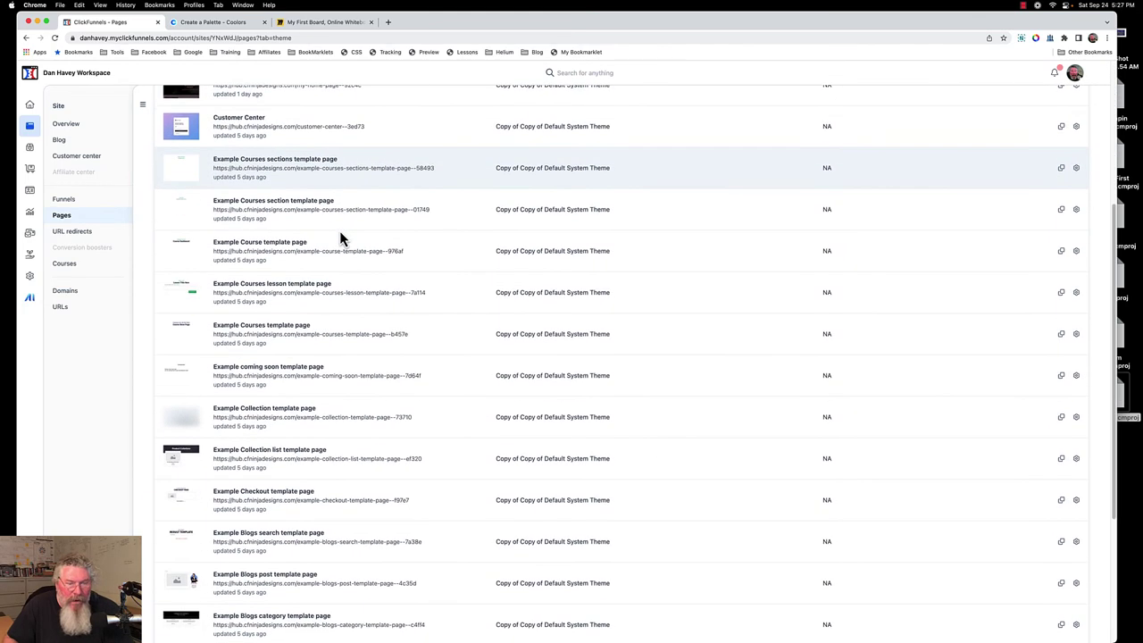
scroll(339, 234, "down", 4)
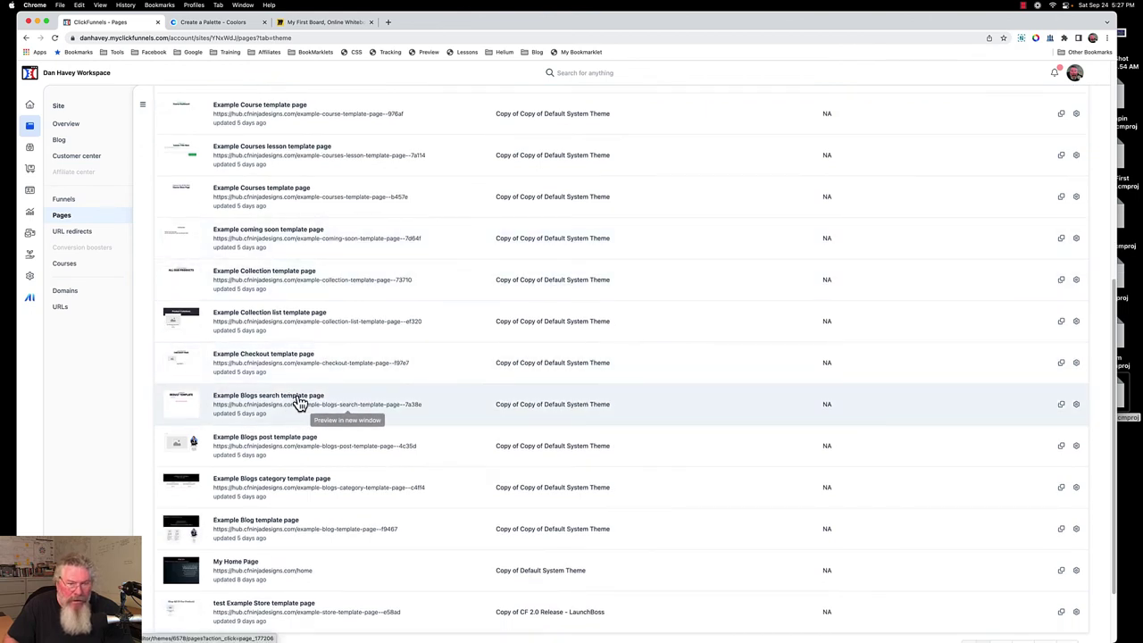
scroll(299, 404, "down", 2)
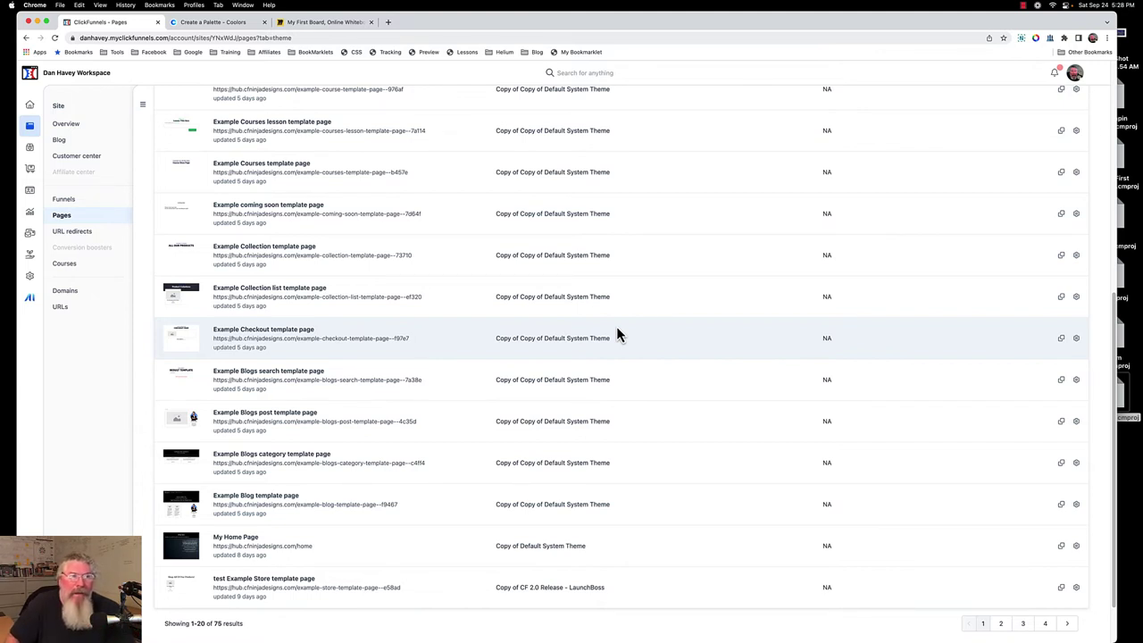
scroll(352, 360, "down", 2)
scroll(351, 360, "up", 3)
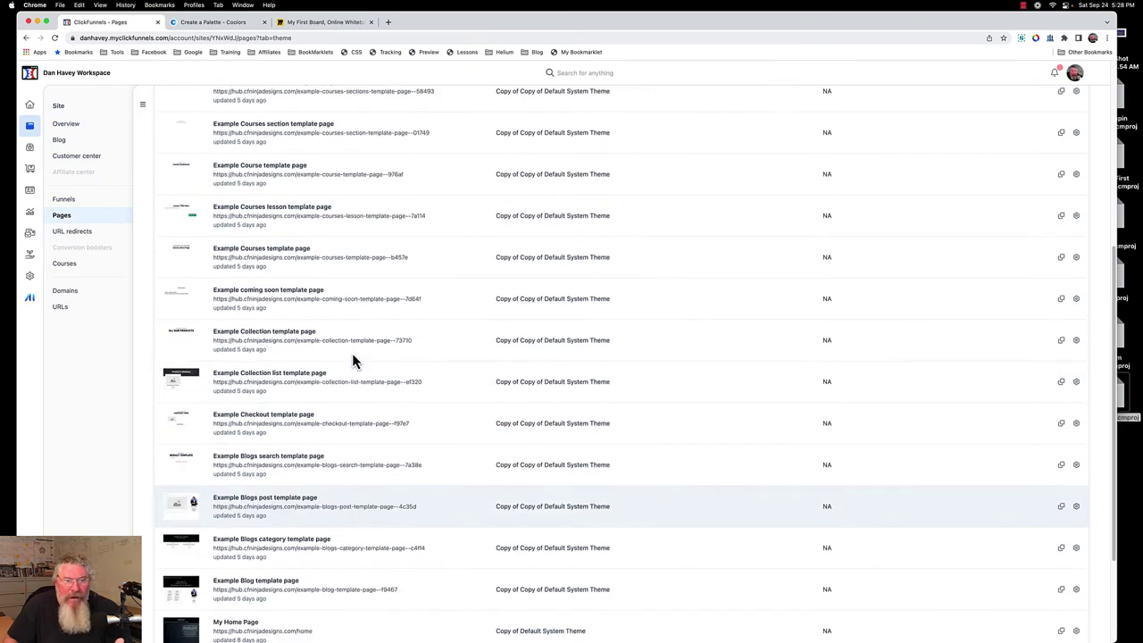
scroll(352, 360, "up", 5)
left_click(186, 135)
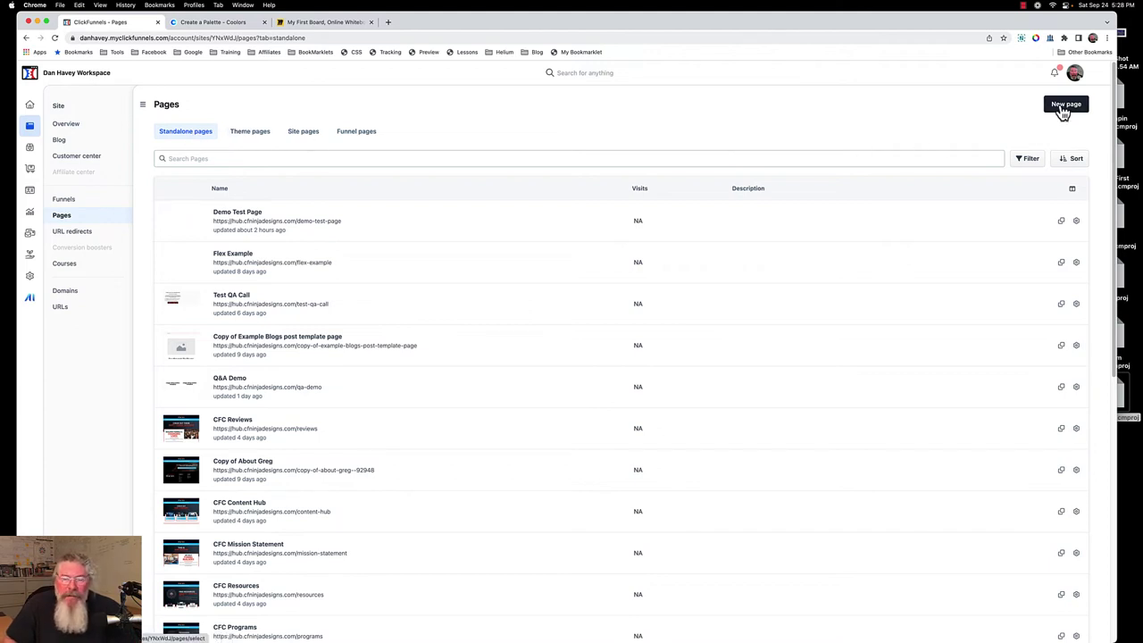
View the site pages list and inspect the first page's SEO, URL, sharing image and style settings, leaving them unsaved
left_click(304, 138)
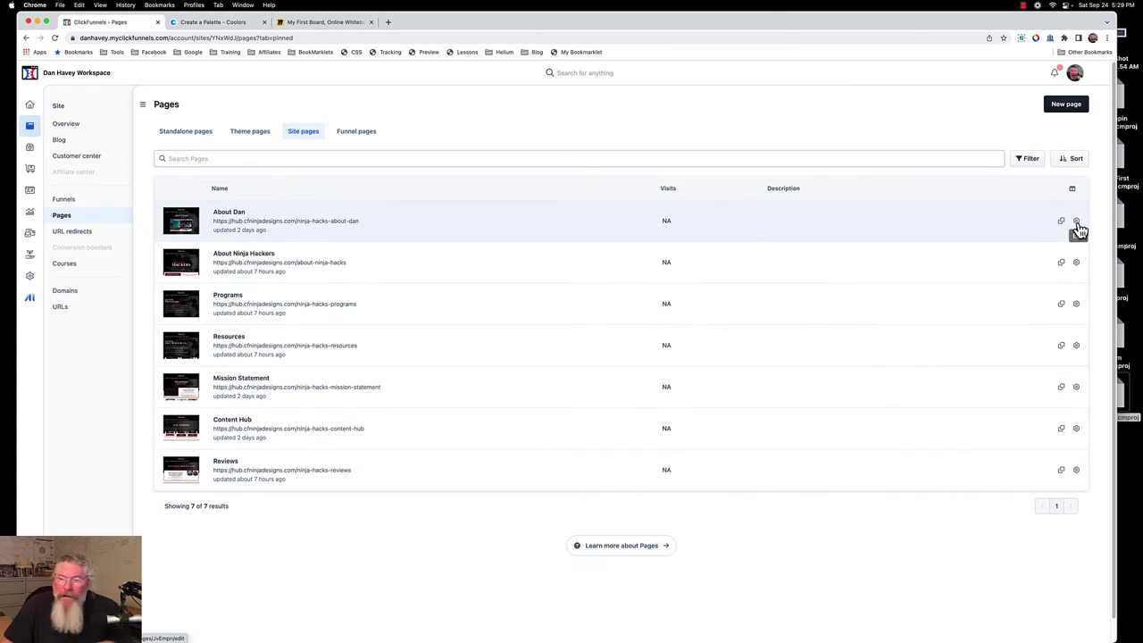
left_click(1076, 222)
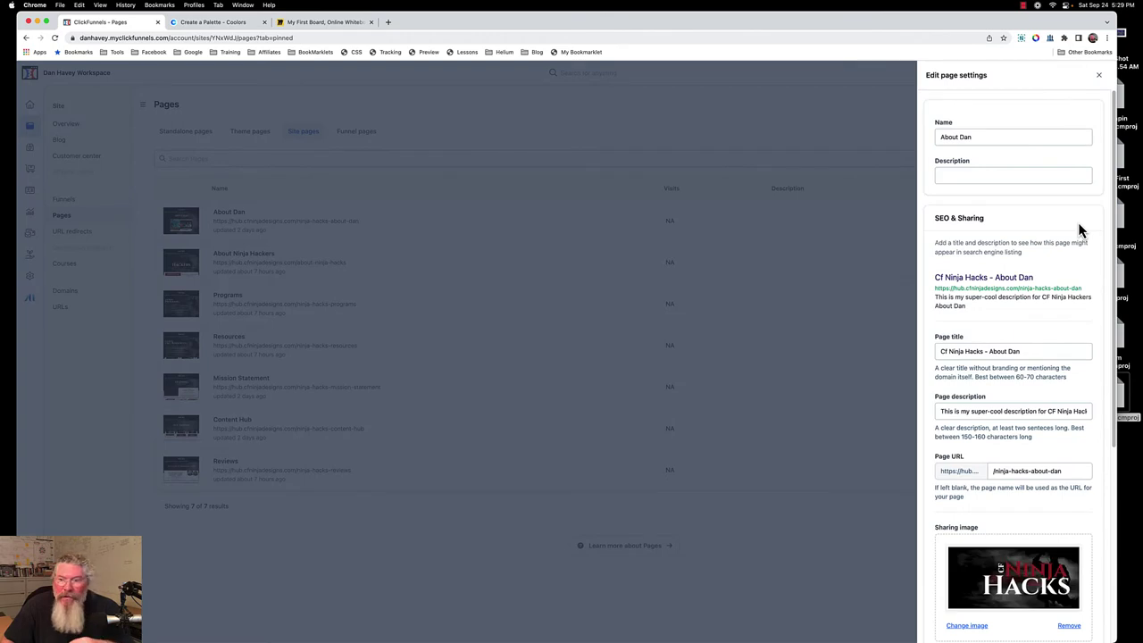
scroll(996, 247, "down", 8)
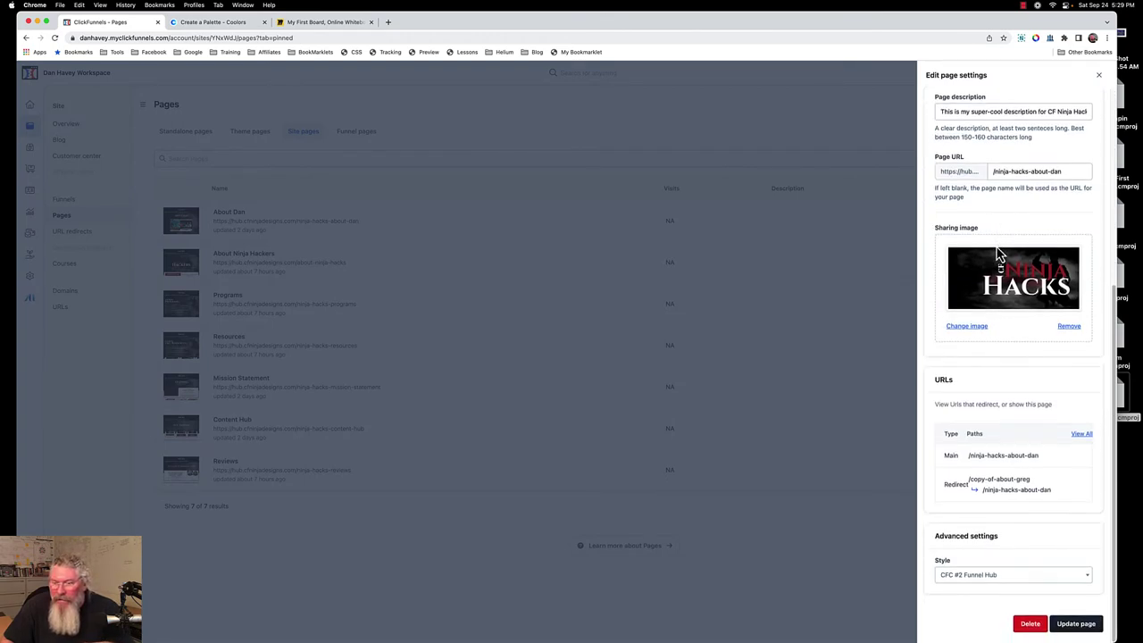
scroll(1012, 510, "up", 1)
scroll(1011, 507, "up", 8)
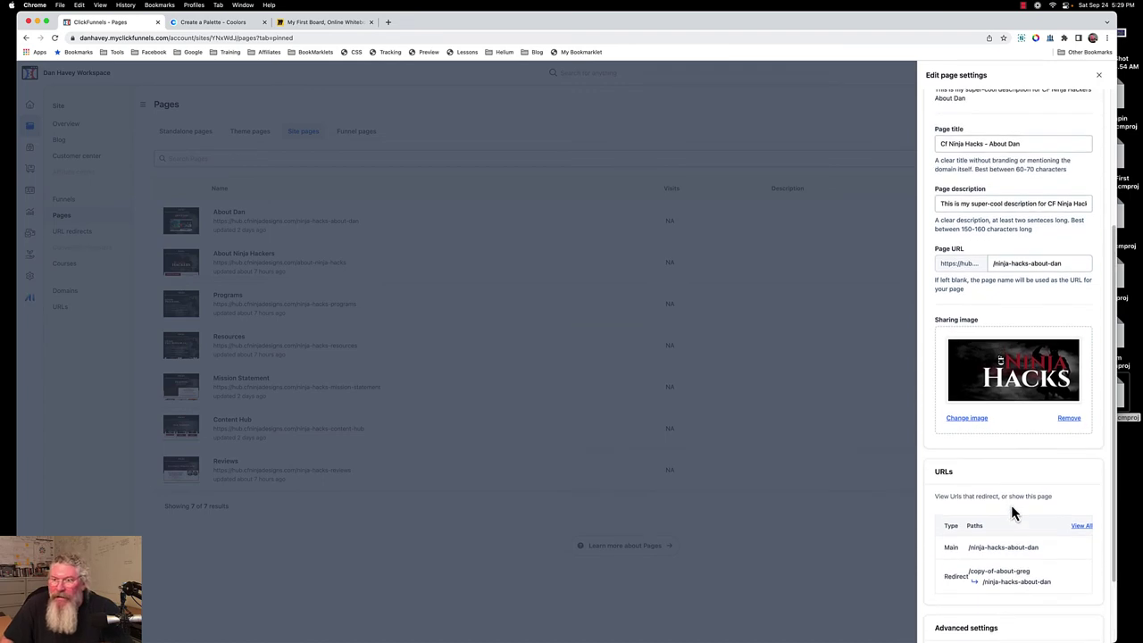
left_click(1099, 78)
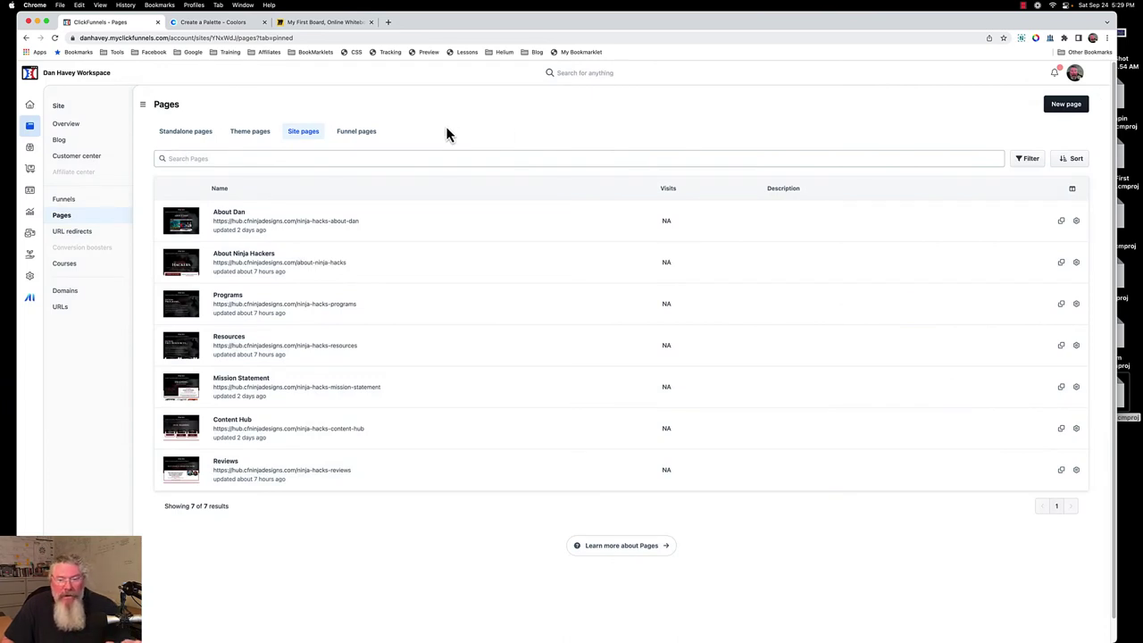
Compare the list of funnel pages with the site's Funnels list, ending on the funnel pages
left_click(369, 138)
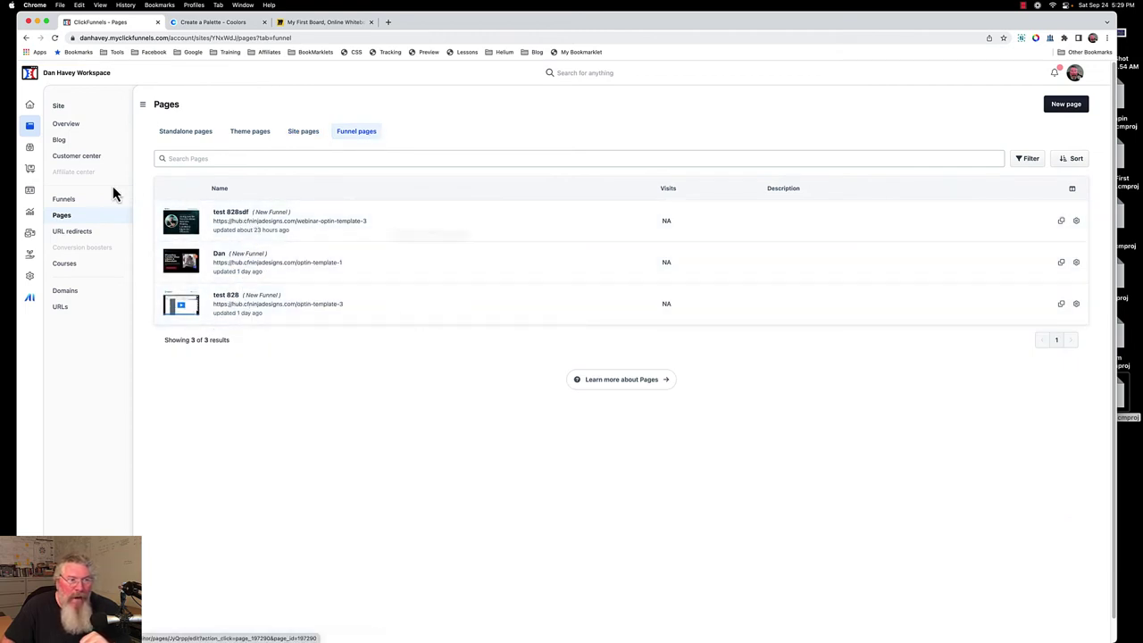
left_click(62, 203)
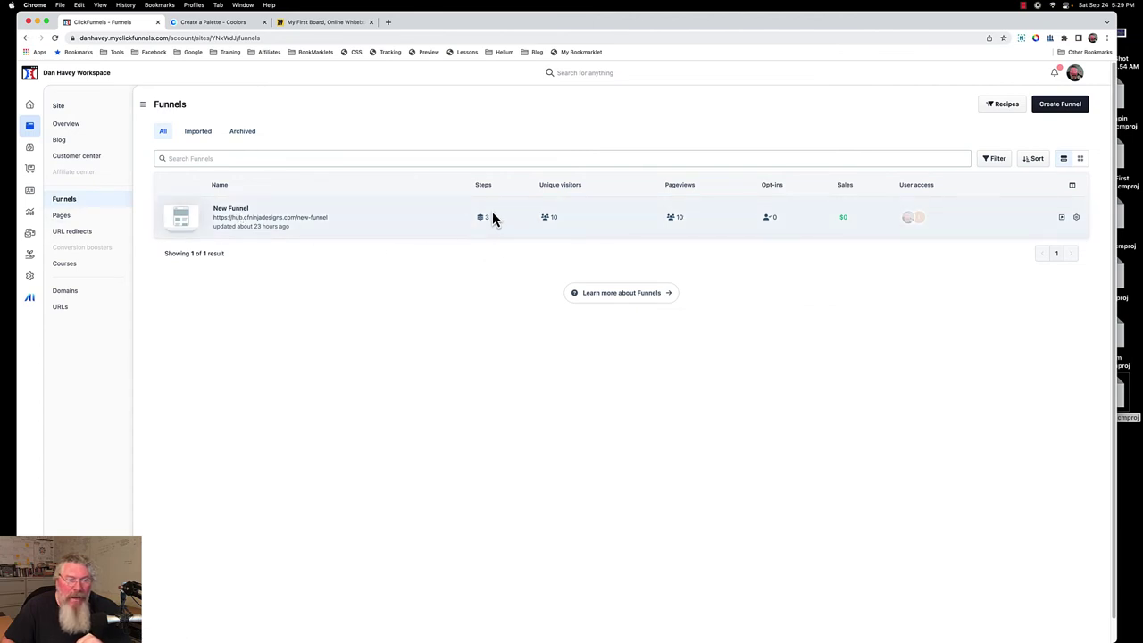
left_click(61, 218)
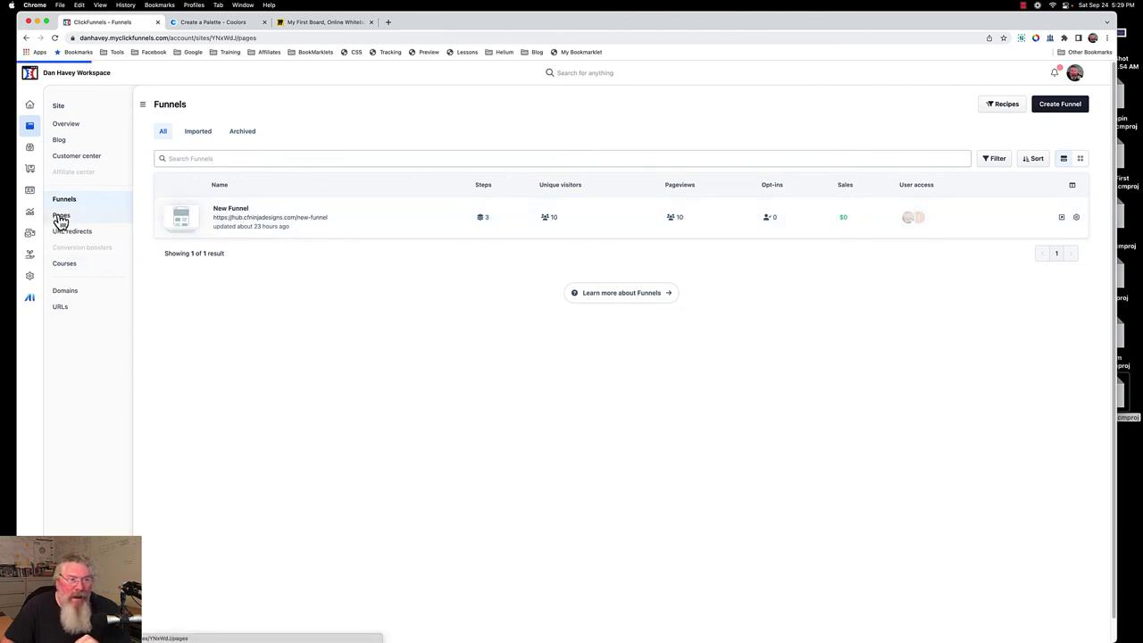
left_click(357, 134)
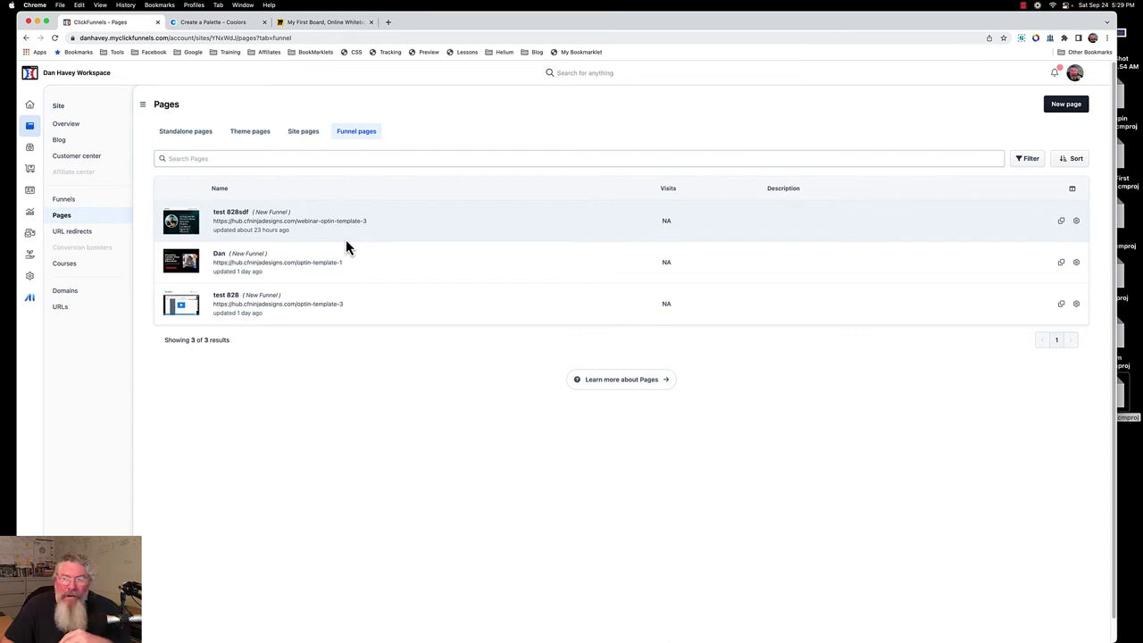
Inspect the page settings of the test 828sdf funnel page, including its SEO & Sharing fields, and close them without saving
left_click(1076, 222)
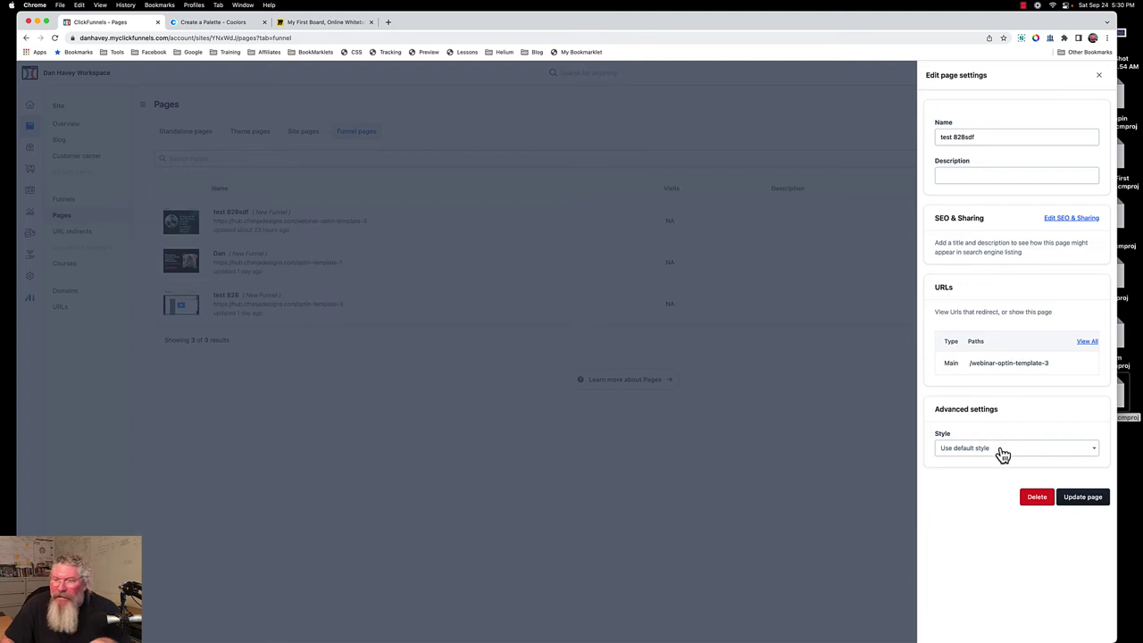
left_click(1069, 221)
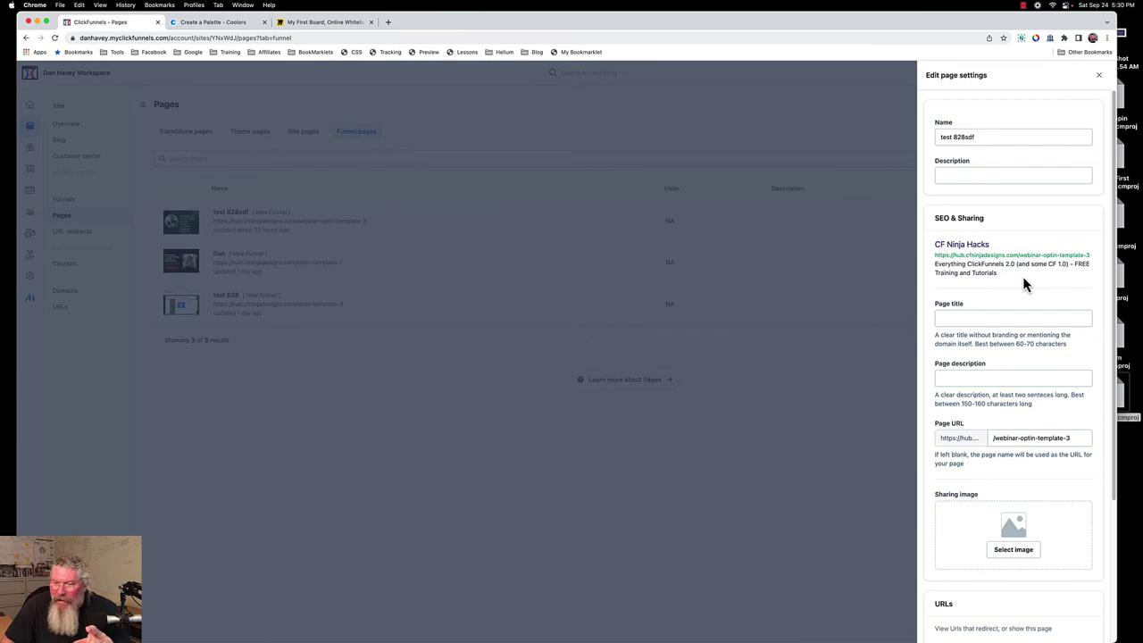
scroll(1022, 275, "down", 3)
scroll(1023, 280, "up", 3)
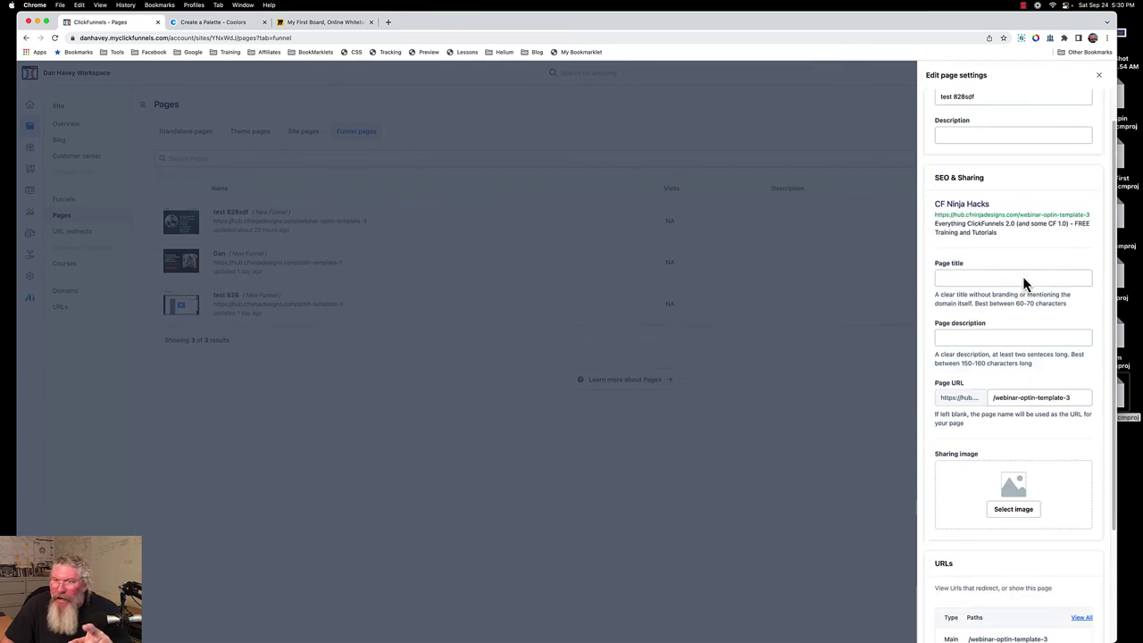
left_click(1099, 77)
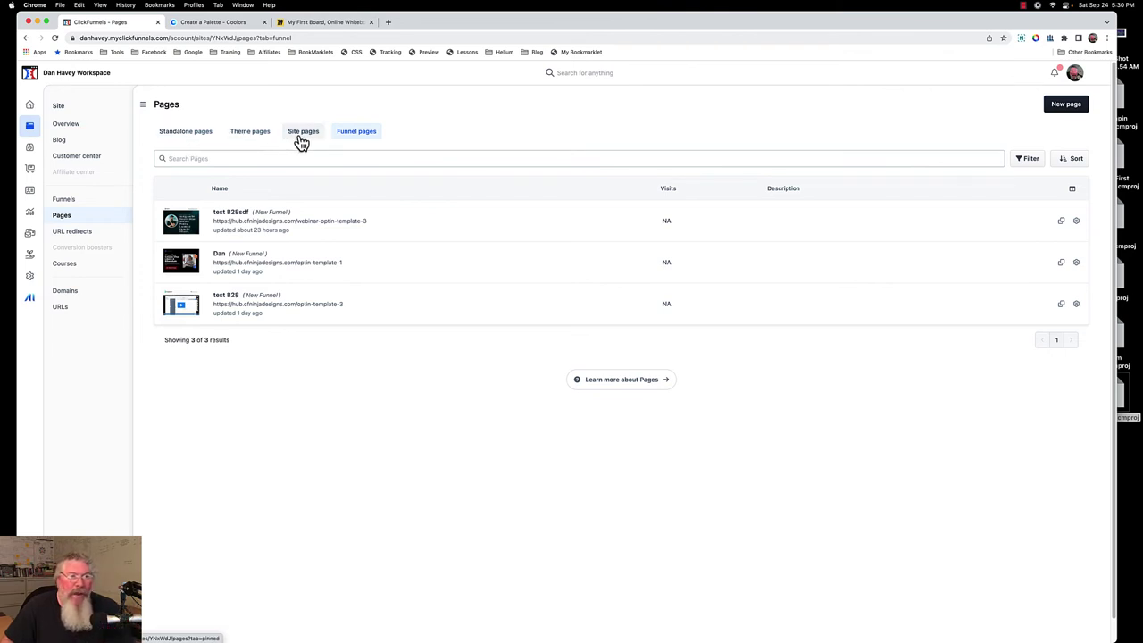
Open the standalone Demo Test Page in the editor, pin it to Site Pages, and update the page
left_click(180, 139)
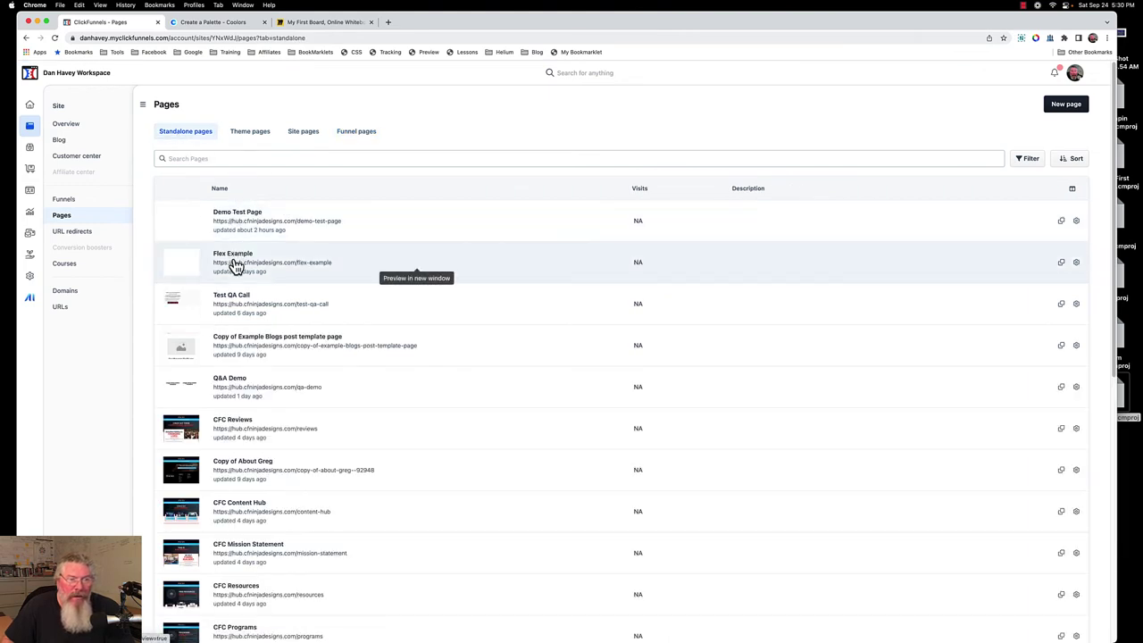
left_click(246, 220)
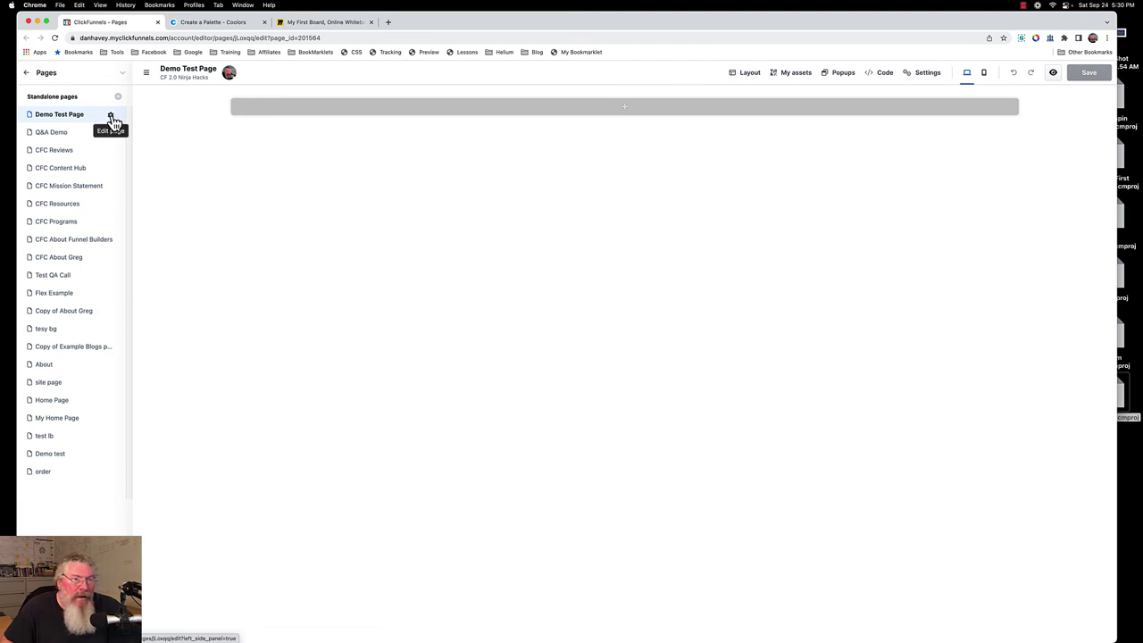
left_click(112, 116)
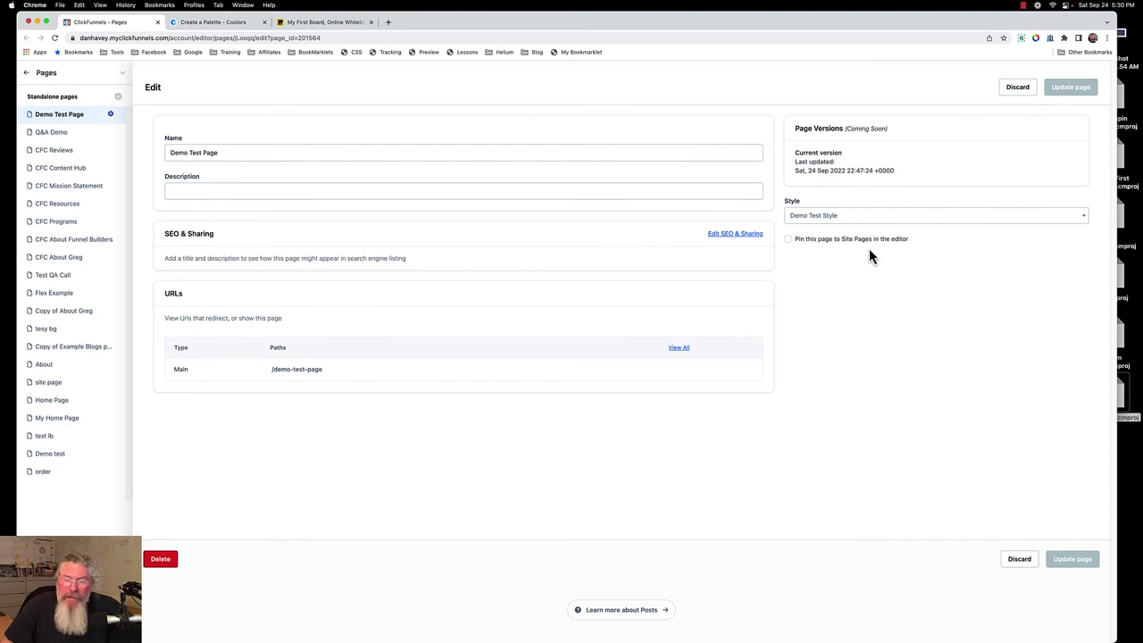
left_click(789, 241)
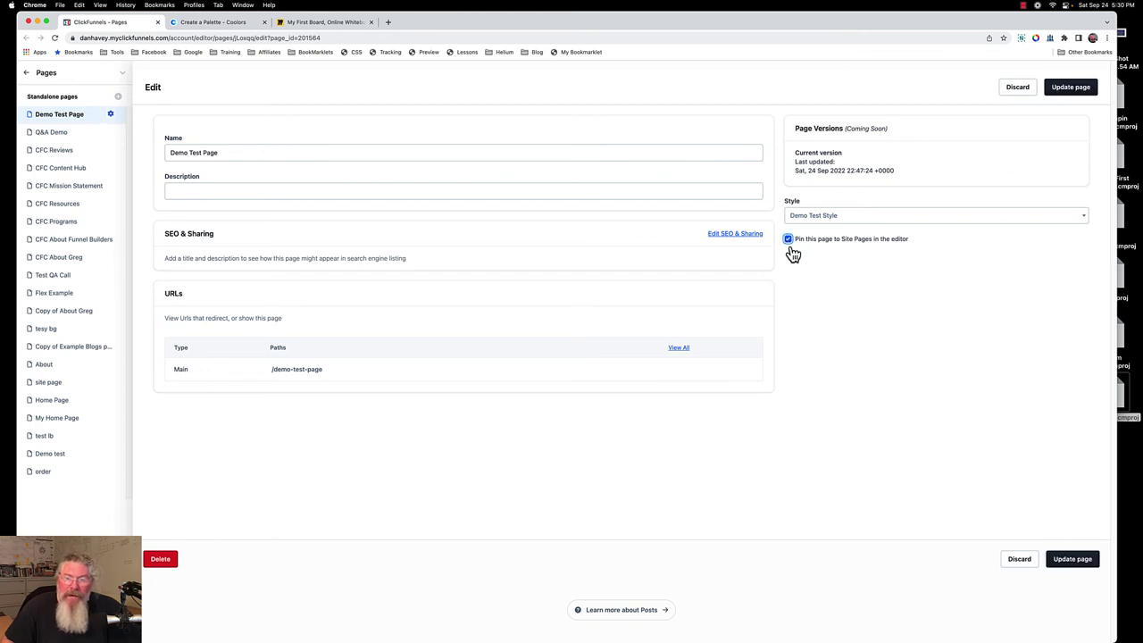
left_click(1062, 91)
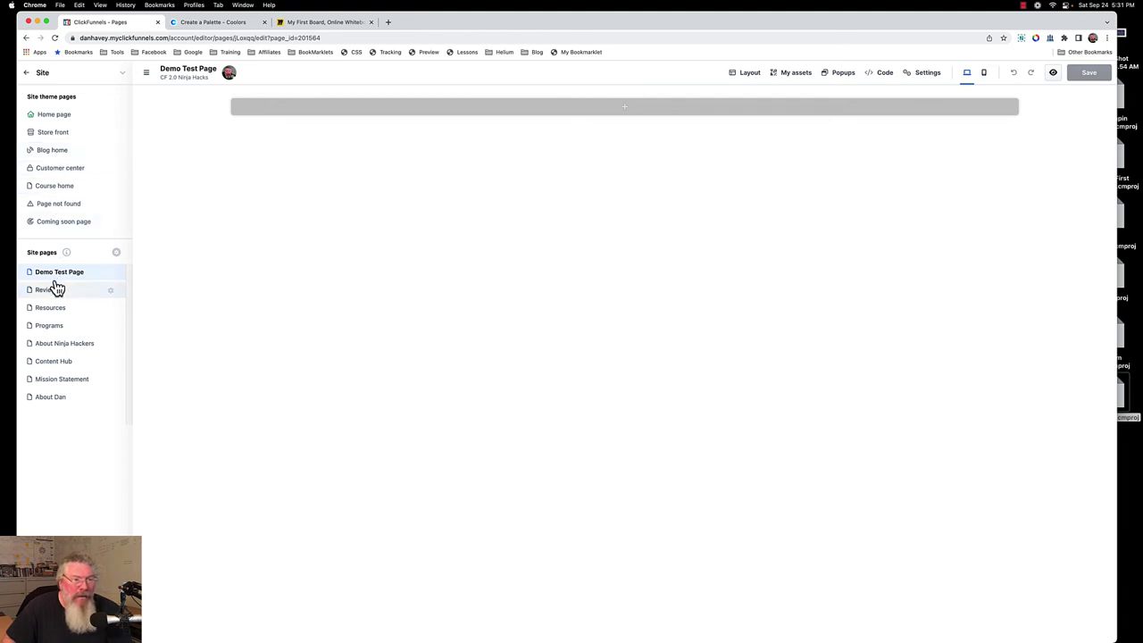
Unpin Demo Test Page from Site Pages in its page settings and update the page
left_click(111, 277)
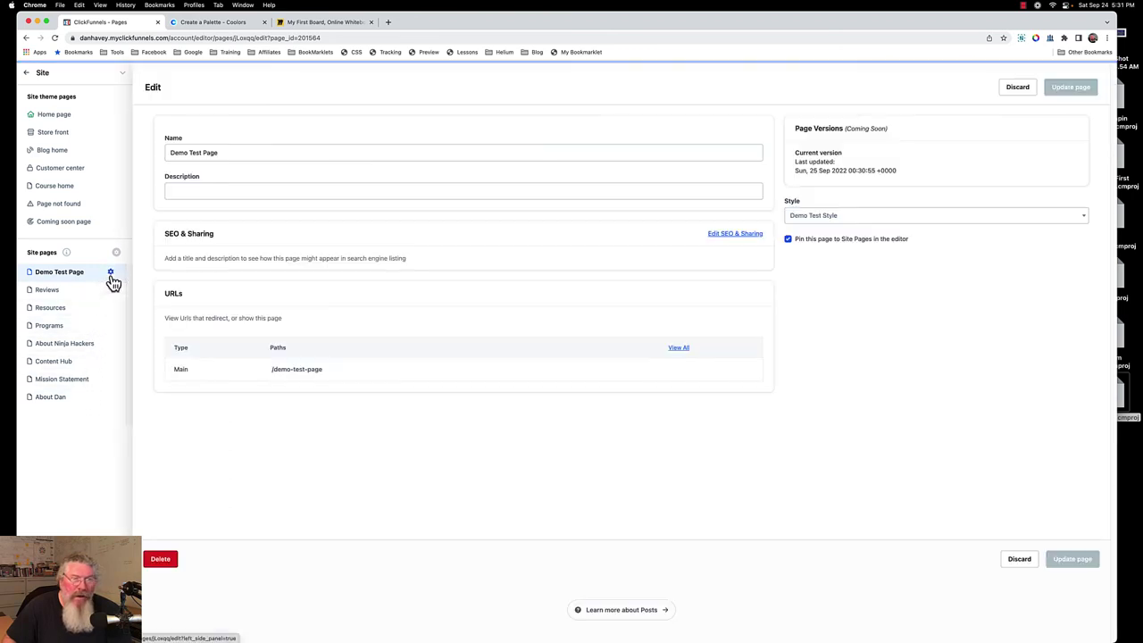
left_click(788, 241)
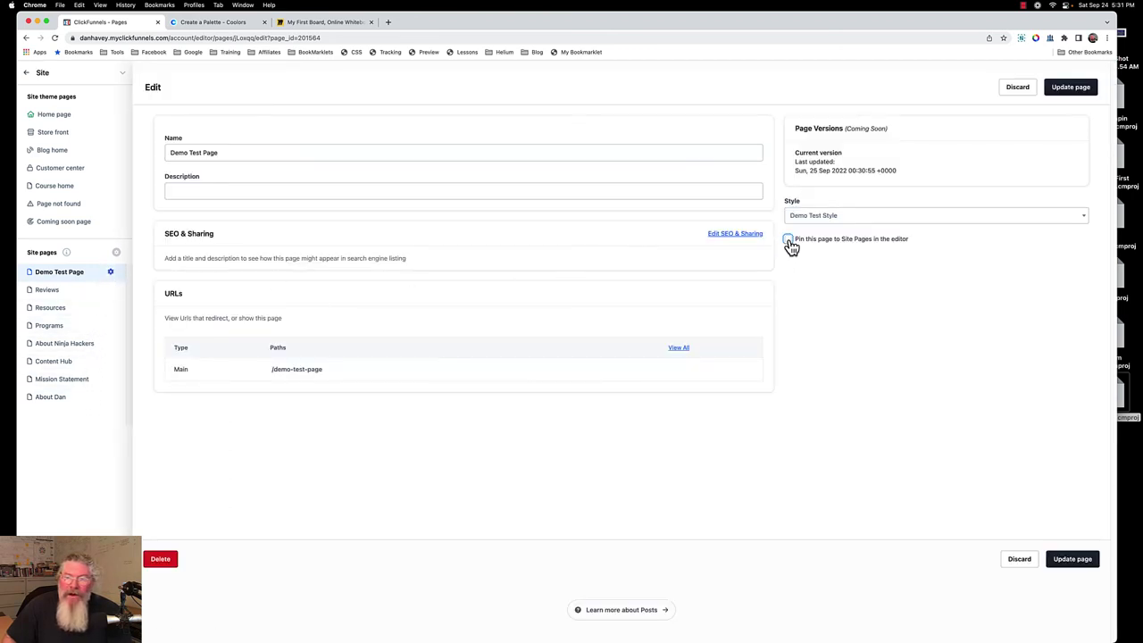
left_click(1059, 93)
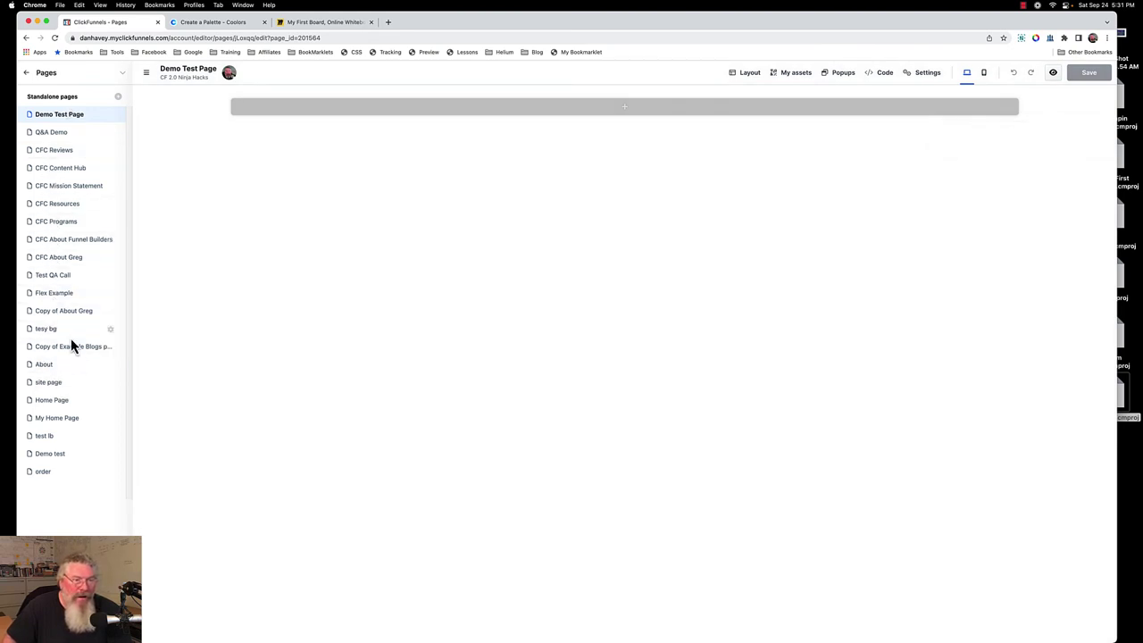
Pin the standalone tesy bg page to Site Pages in its page settings and update the page
left_click(110, 332)
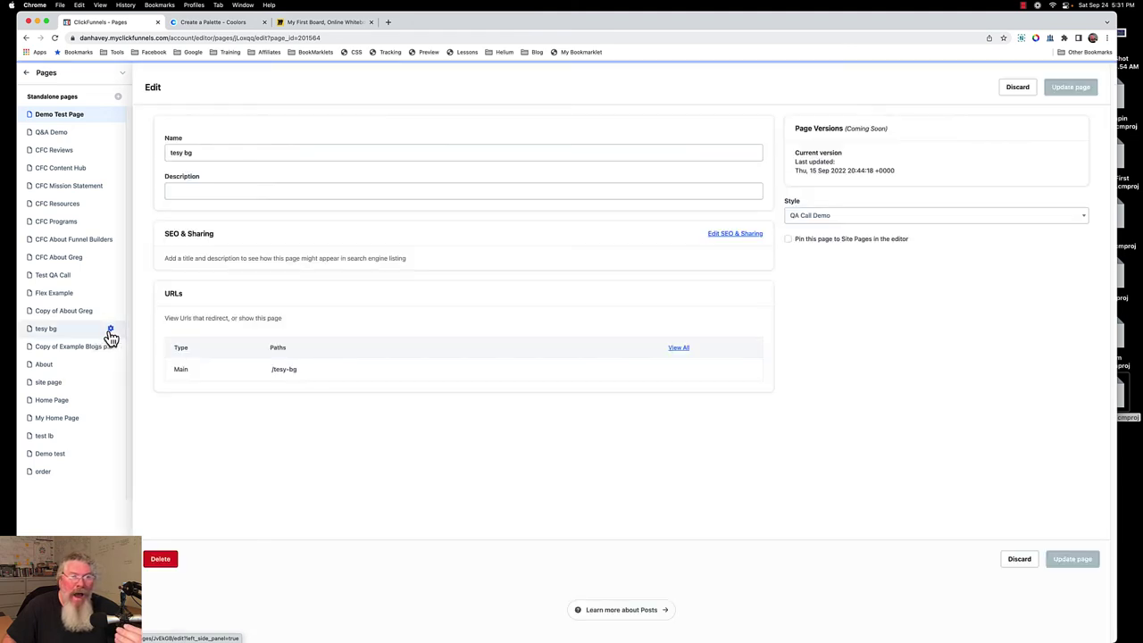
left_click(788, 241)
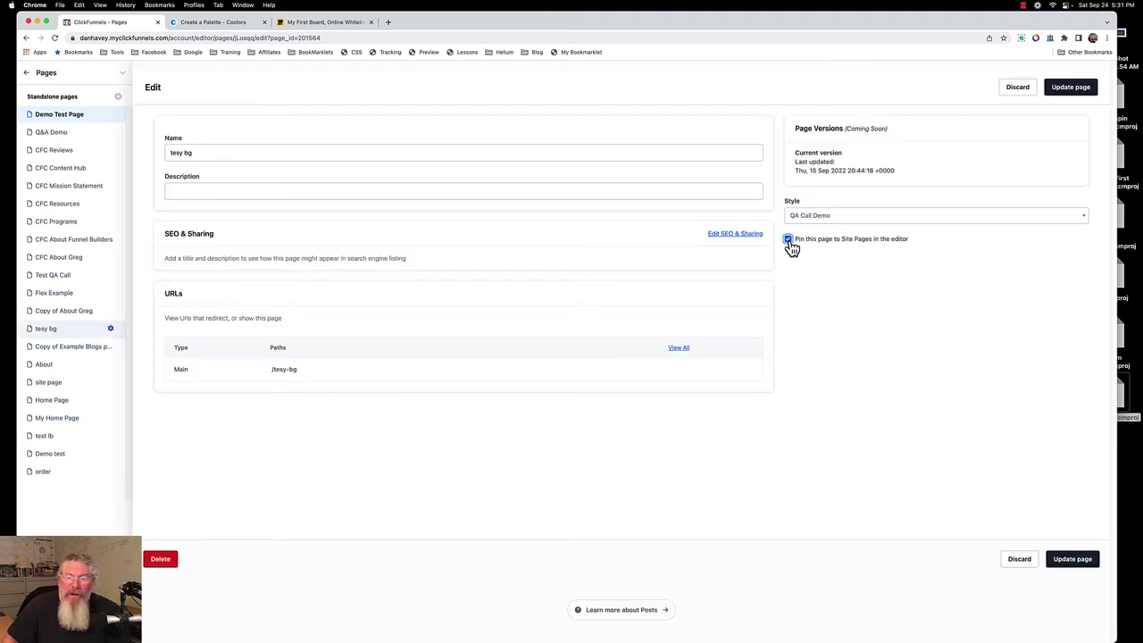
left_click(1063, 91)
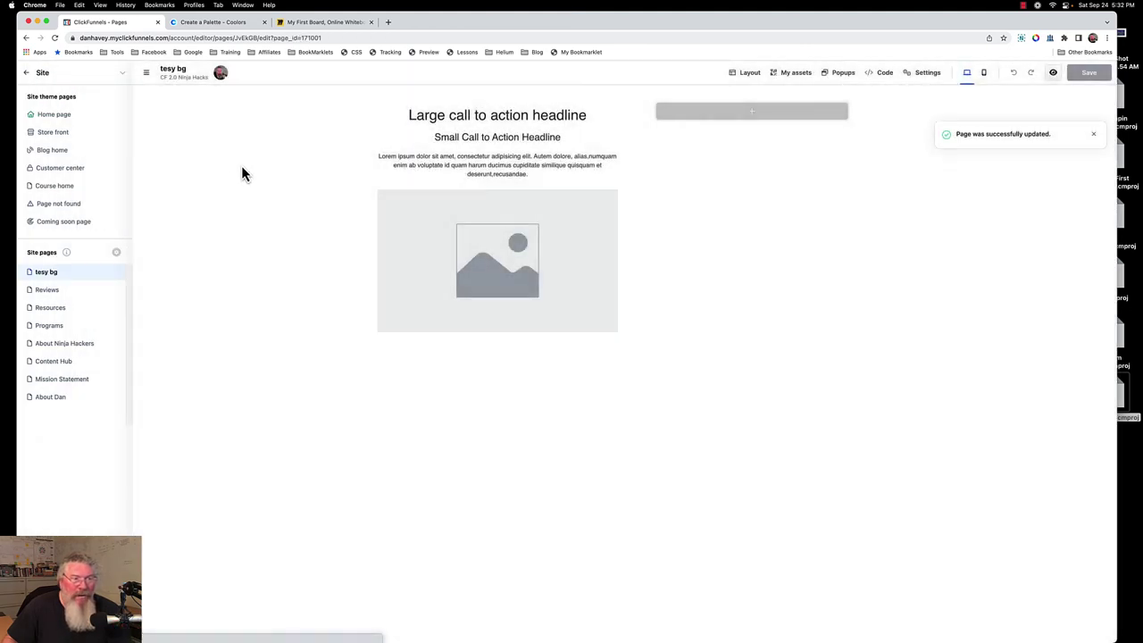
Check the pin option in the tesy bg page settings, discard them without changes, and view the theme's Home page
mouse_move(63, 276)
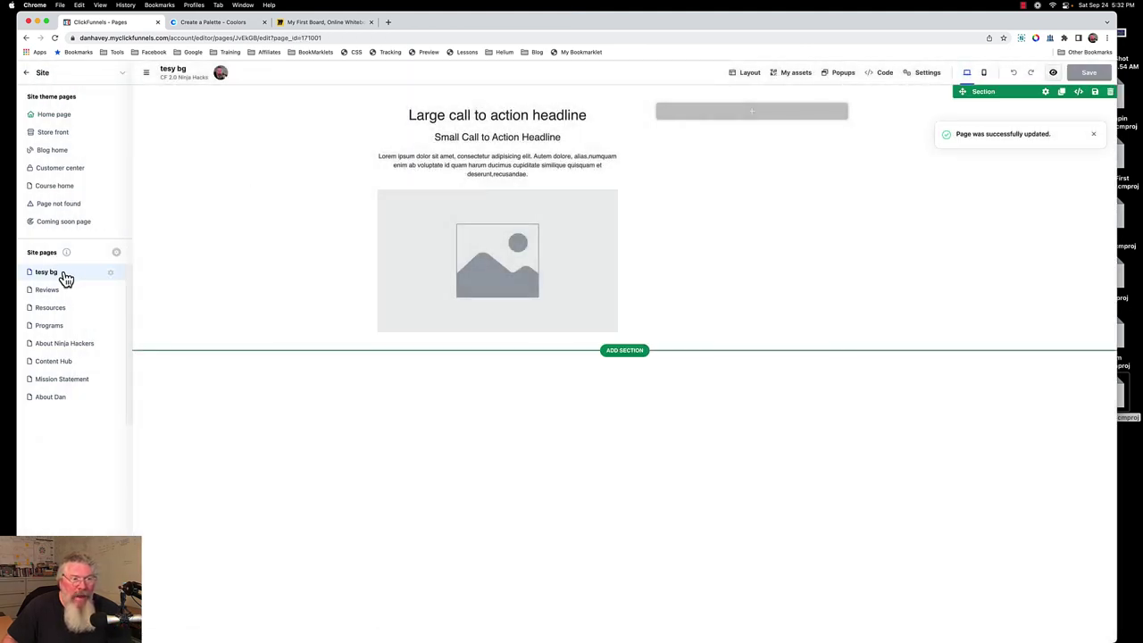
left_click(110, 278)
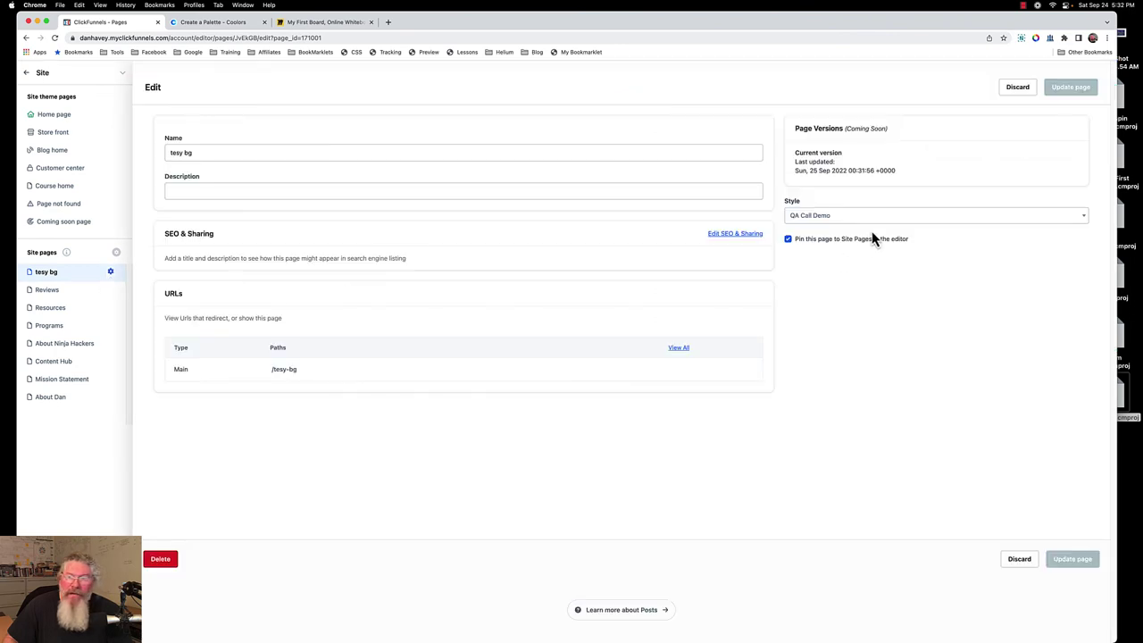
left_click(1008, 94)
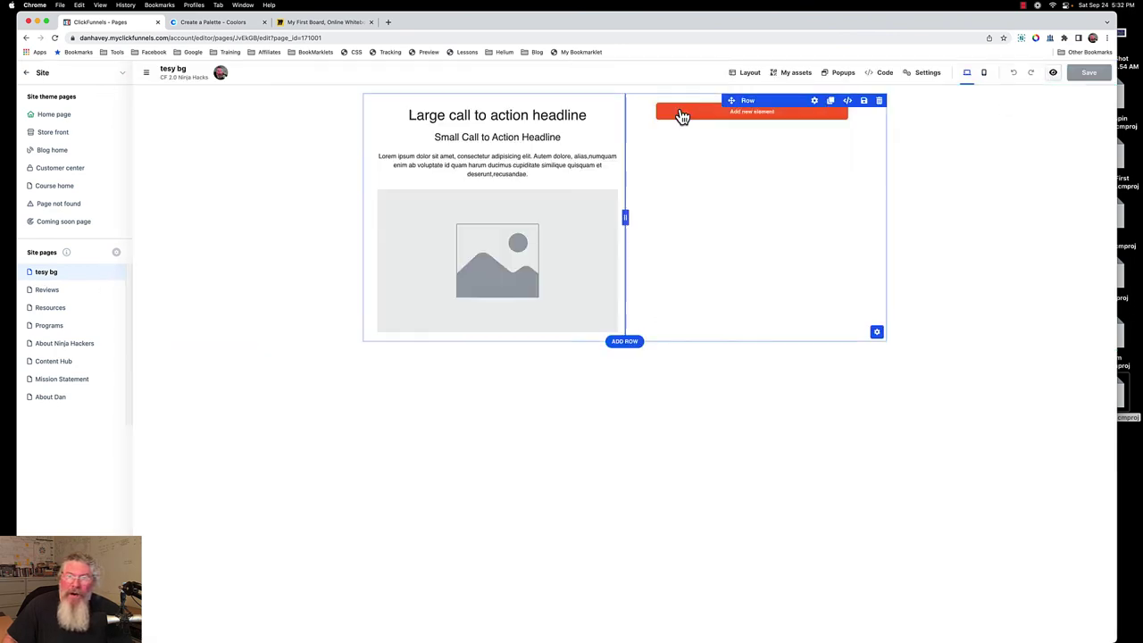
left_click(56, 120)
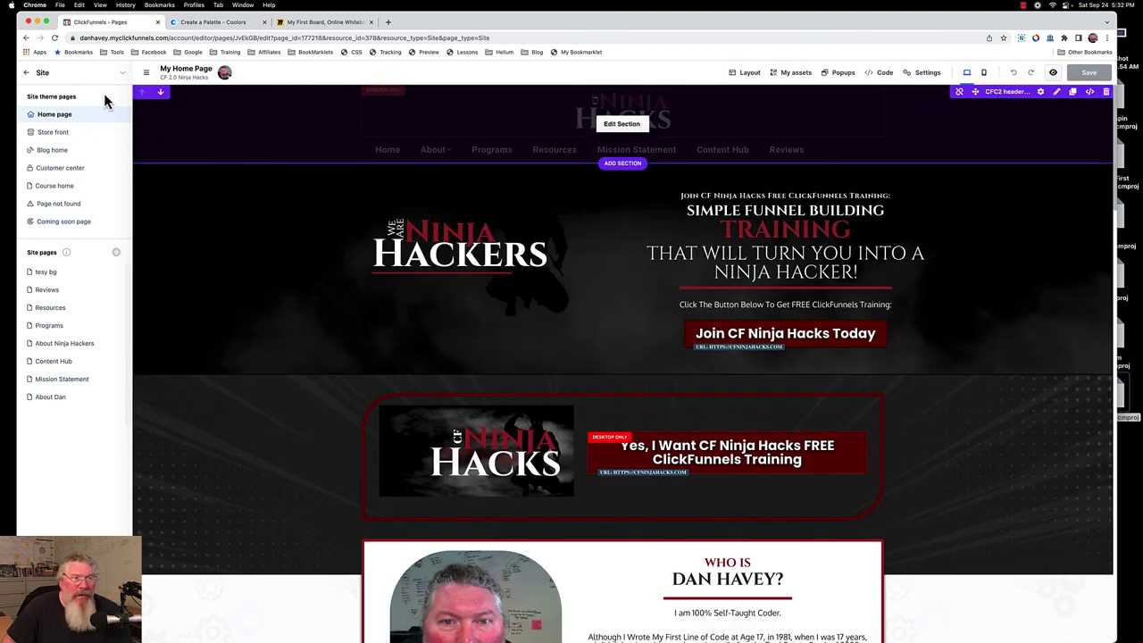
Reopen the site theme for customizing from the site overview, unpin tesy bg from Site Pages, and update the page
left_click(26, 75)
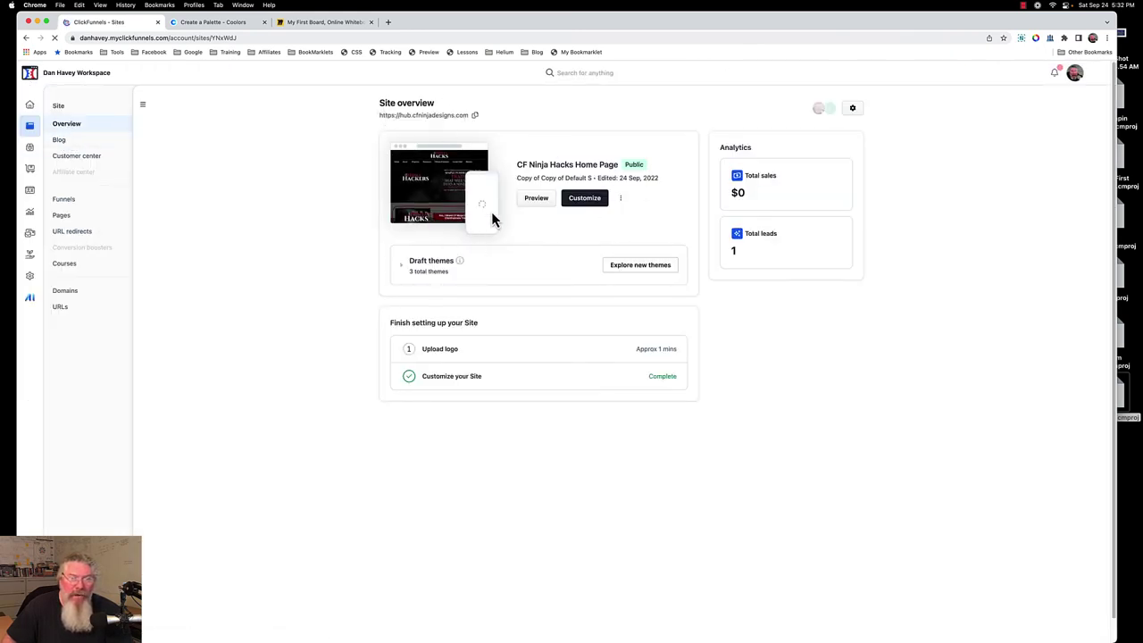
left_click(585, 201)
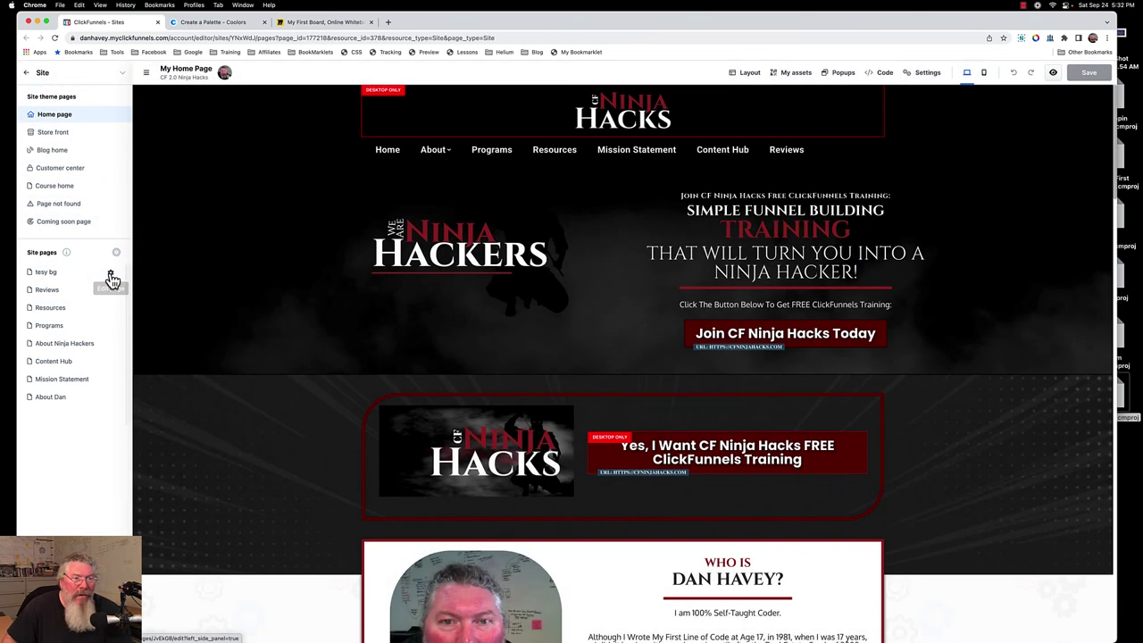
left_click(111, 274)
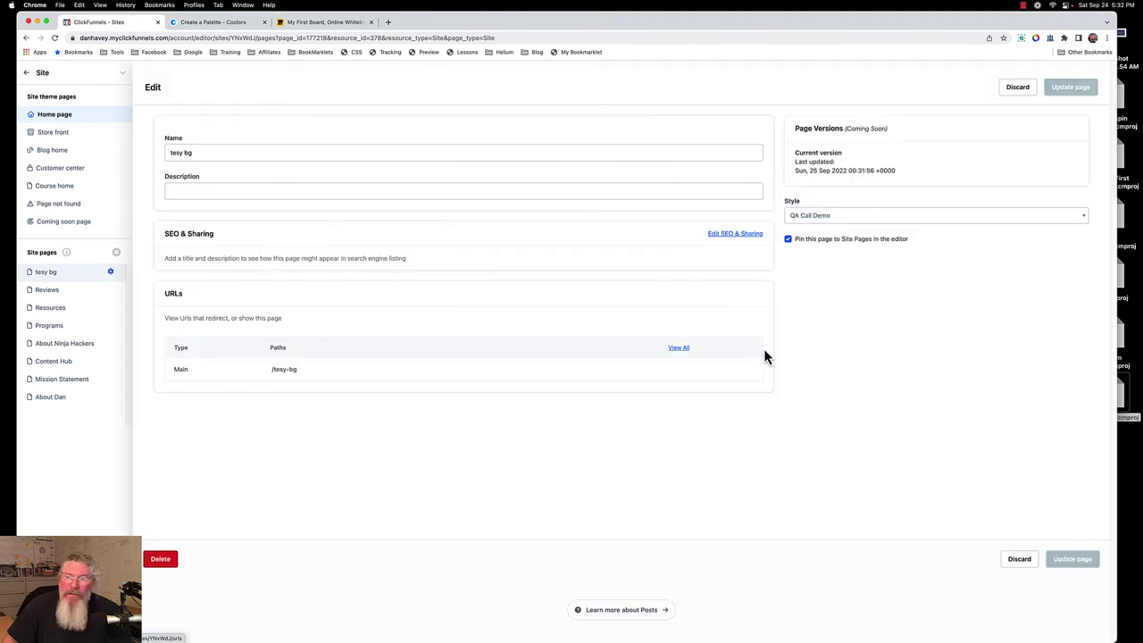
left_click(788, 241)
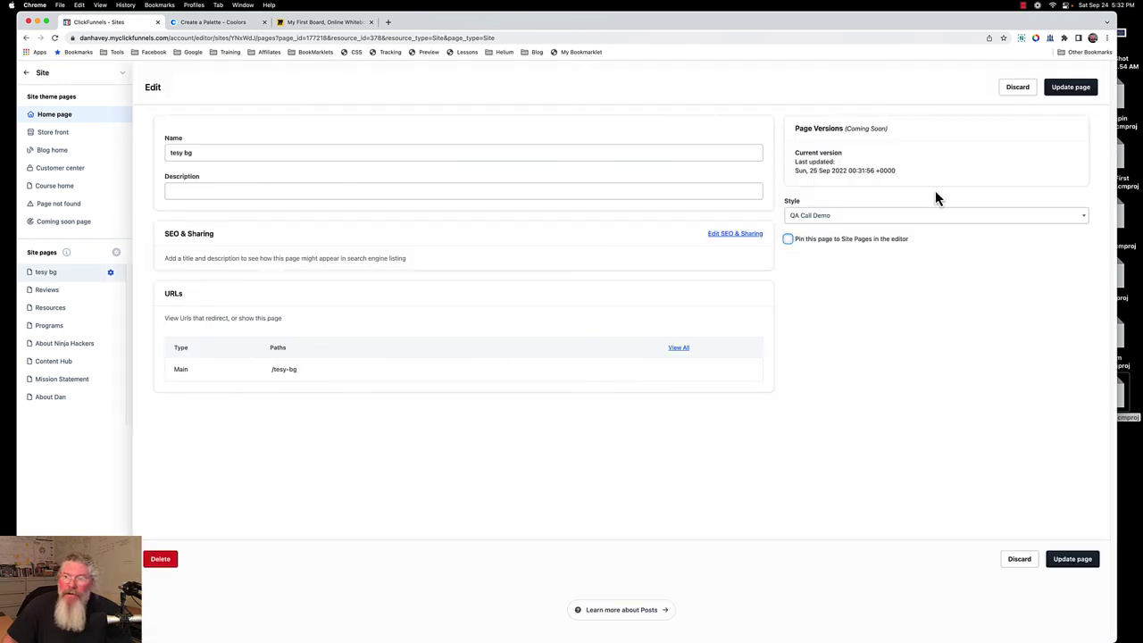
left_click(1061, 89)
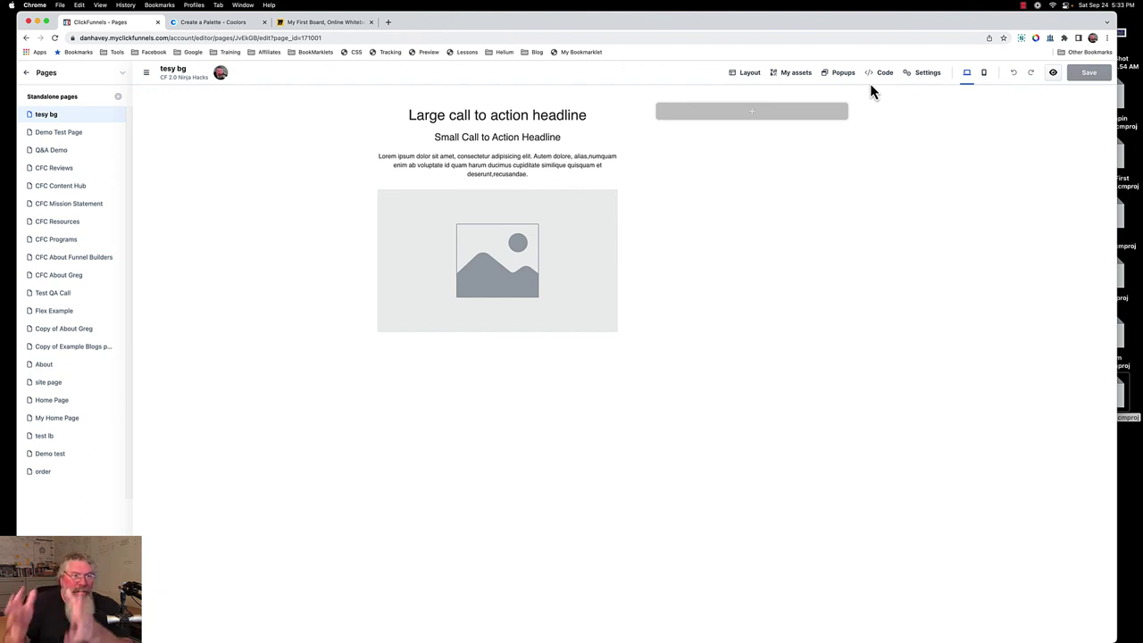
Leave the standalone page editor and reopen the site theme for customizing to check its Site pages list
left_click(232, 263)
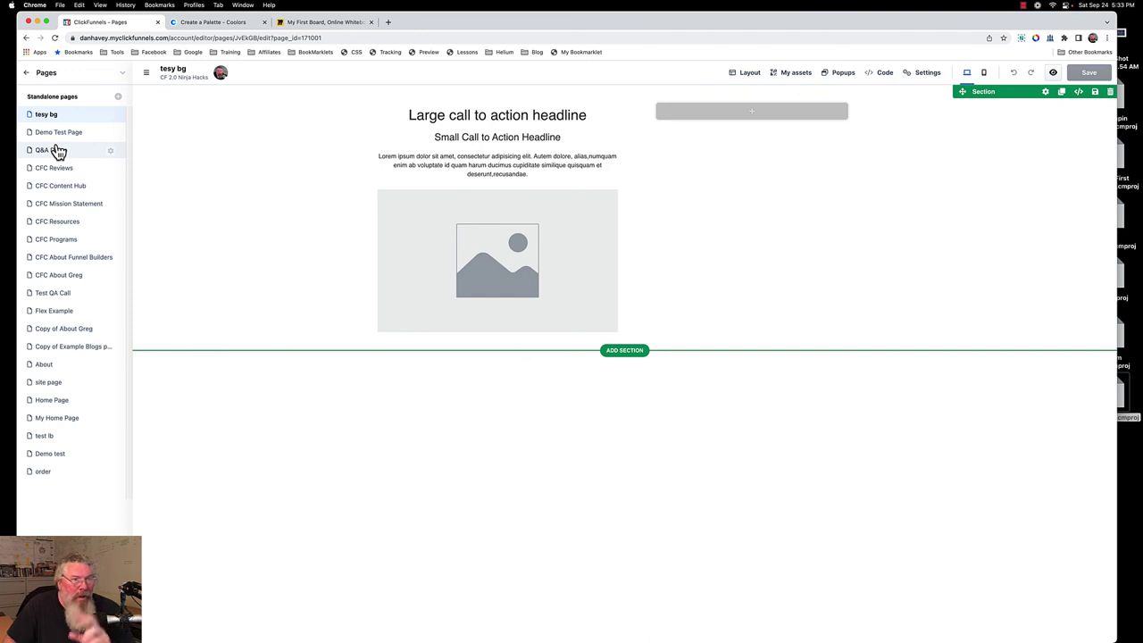
left_click(30, 77)
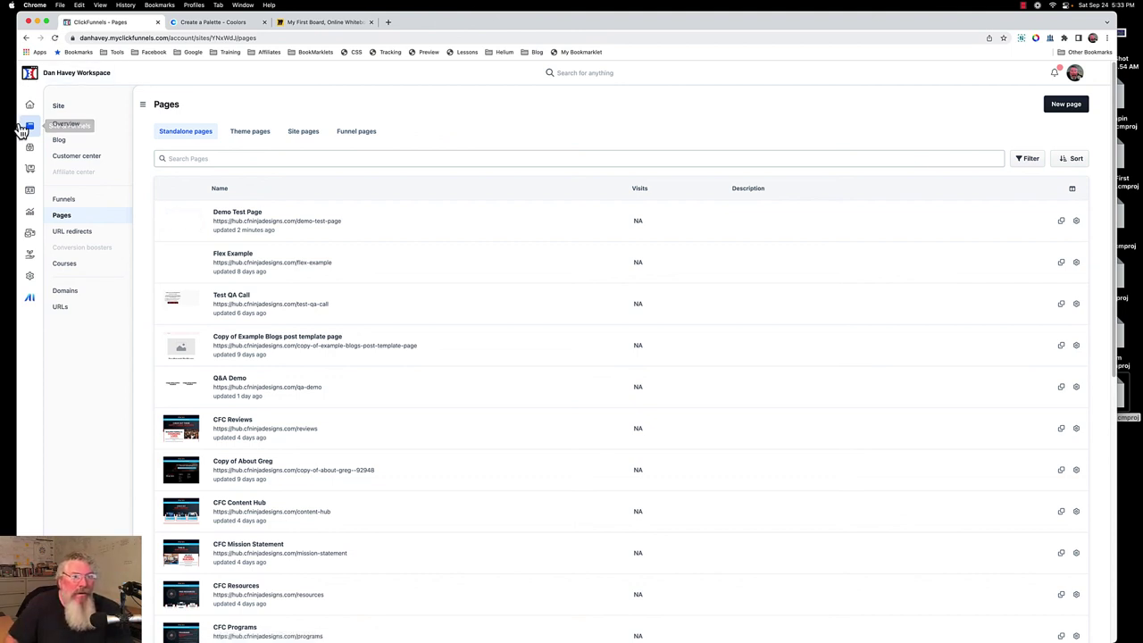
left_click(29, 132)
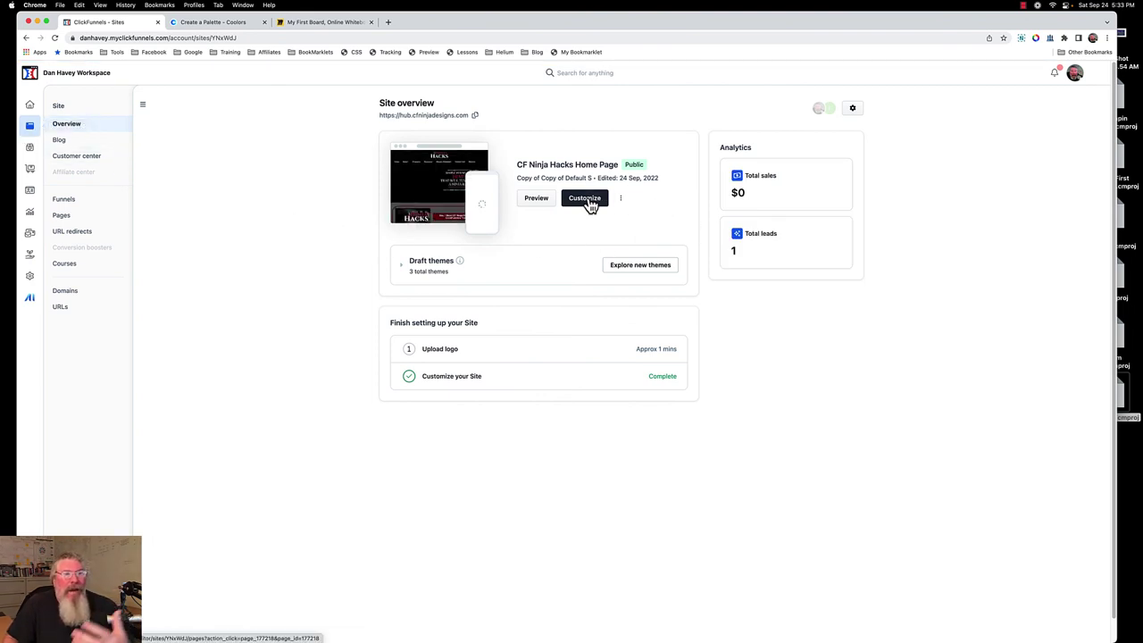
left_click(588, 201)
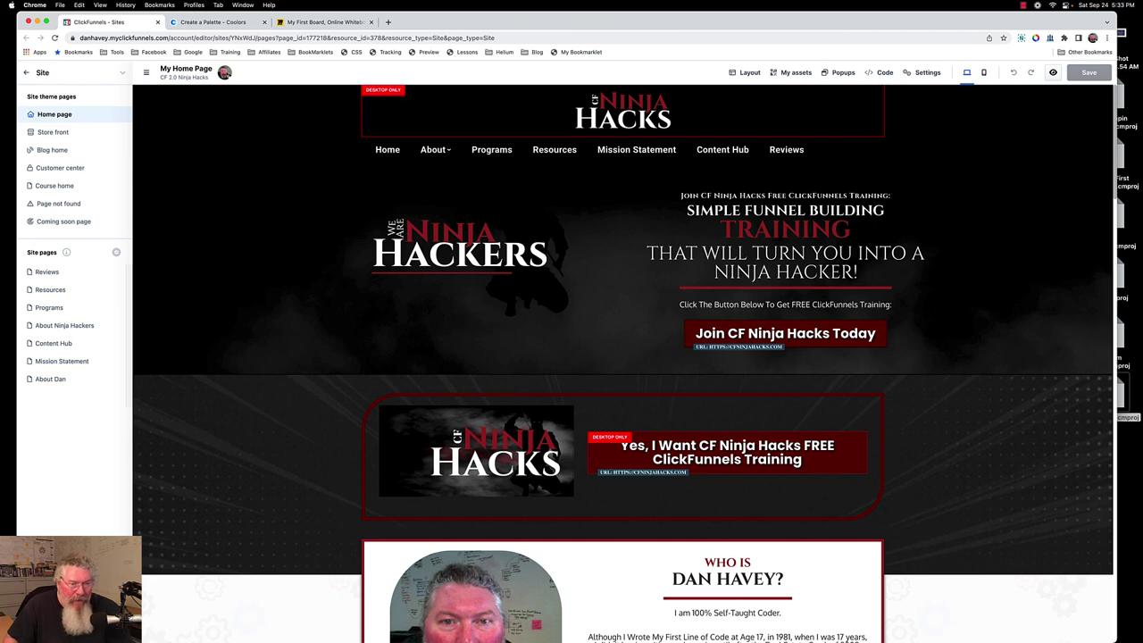
Exit the theme editor and view the site's list of blog posts
left_click(28, 75)
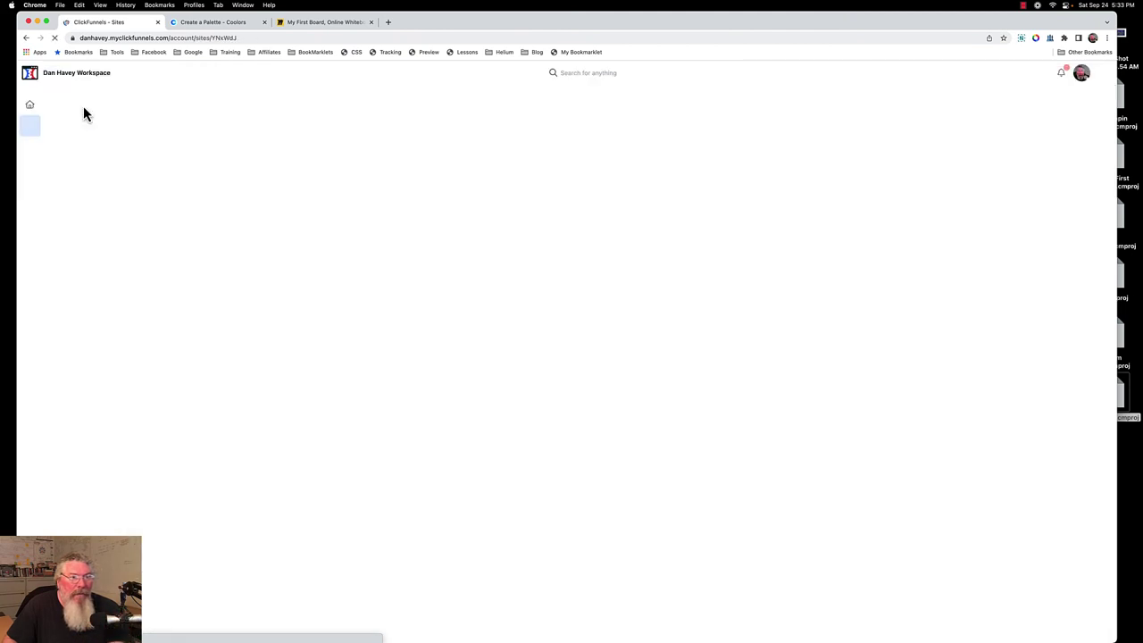
left_click(66, 144)
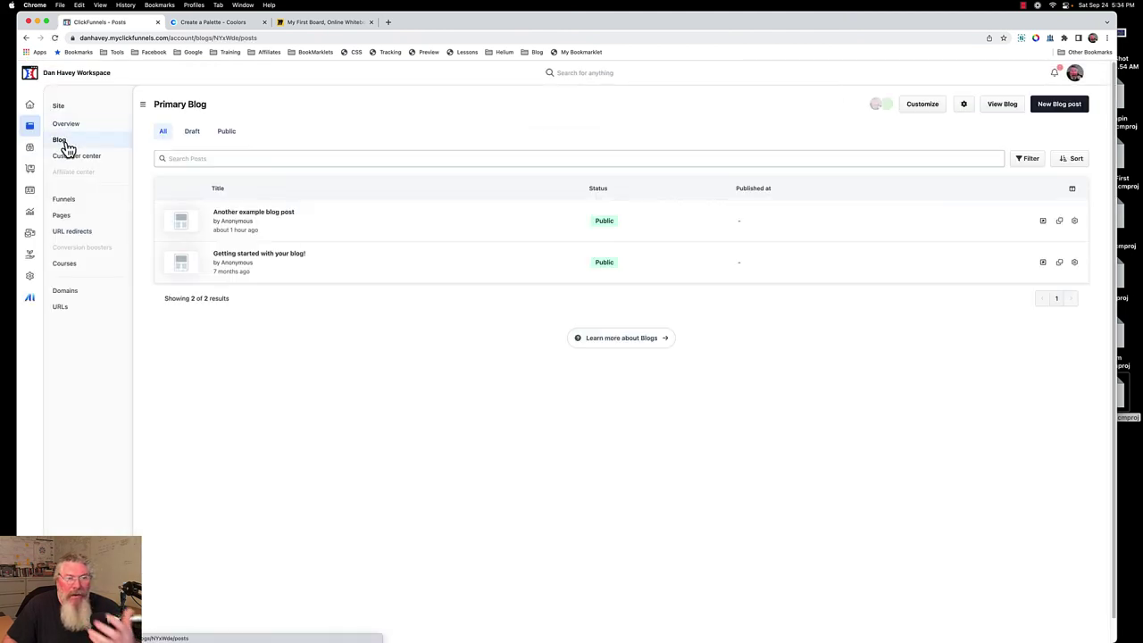